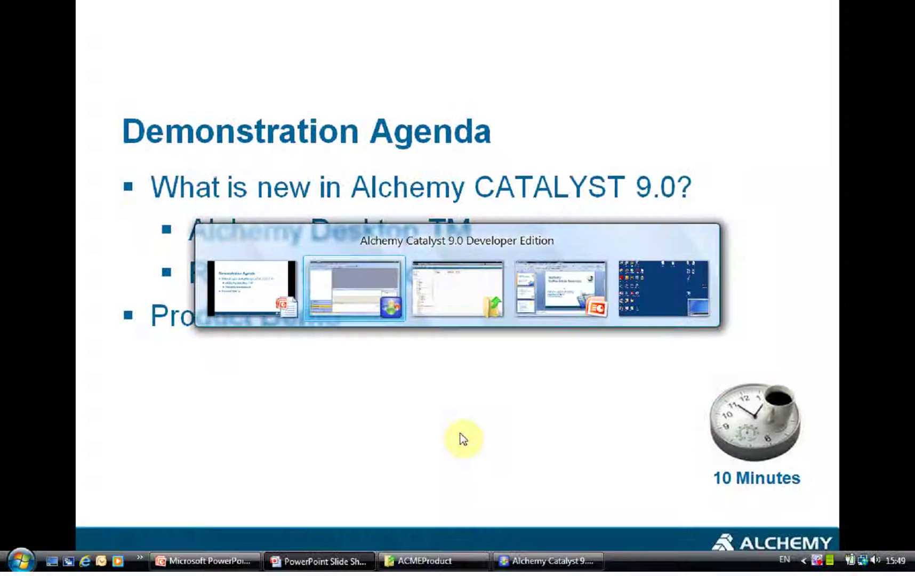
pyautogui.hotkey('alt', 'Tab')
pyautogui.hotkey('alt', 'Tab')
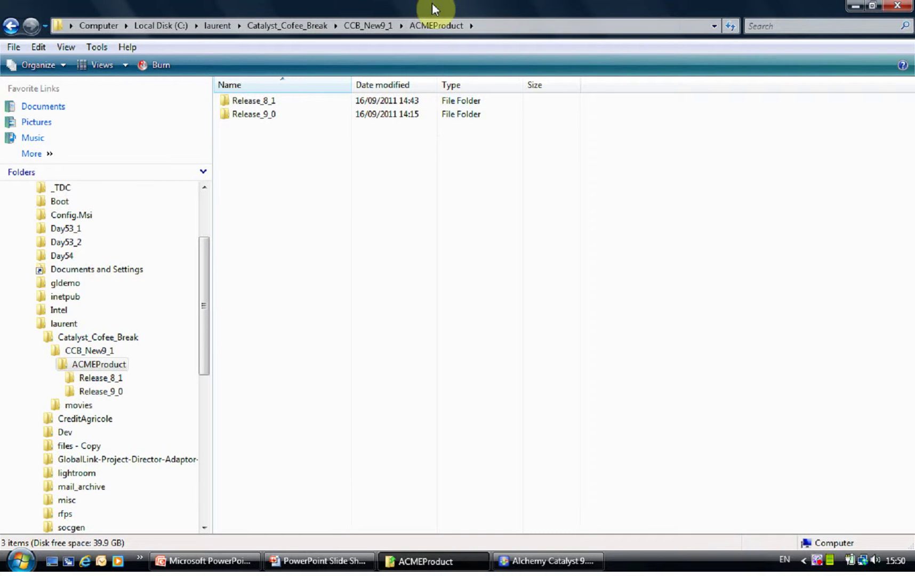
# Step: Open the Release_8_1 folder to show its TTK project files, then return to Alchemy Catalyst
pyautogui.click(261, 99)
pyautogui.doubleClick(261, 99)
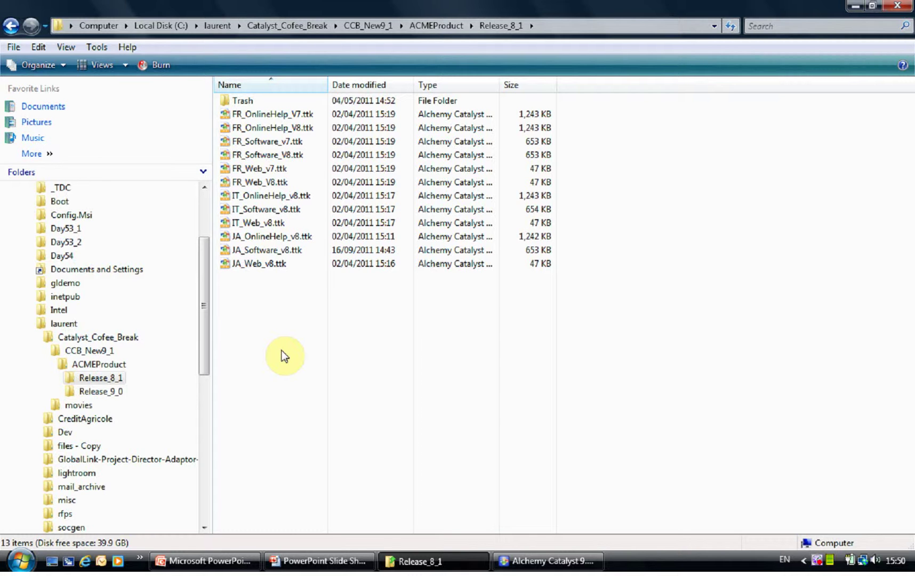
pyautogui.hotkey('alt', 'Tab')
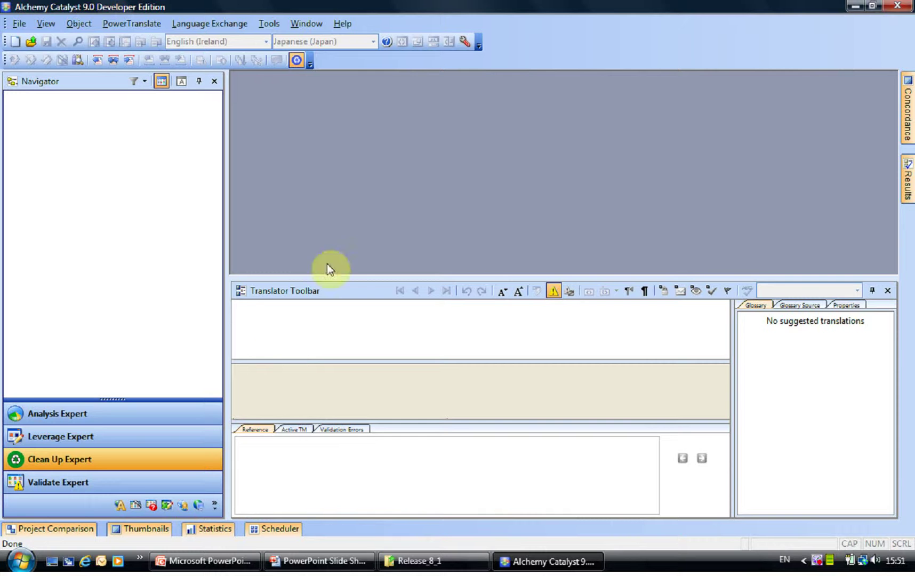
# Step: In Clean Up Expert, add all Release_8_1 TTK files, FR_OnlineHelp_V7.ttk through JA_Web_v8.ttk
pyautogui.click(120, 456)
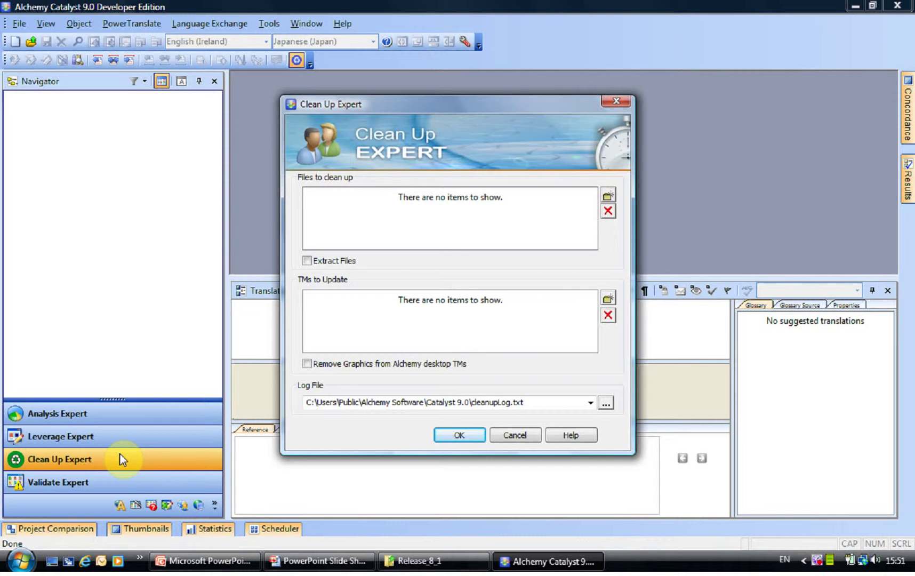
pyautogui.click(608, 196)
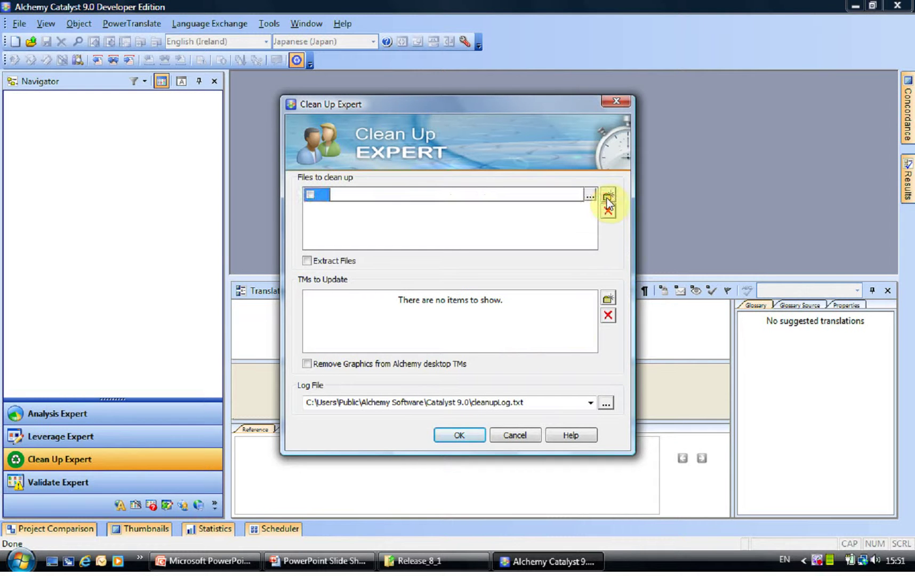
pyautogui.click(591, 194)
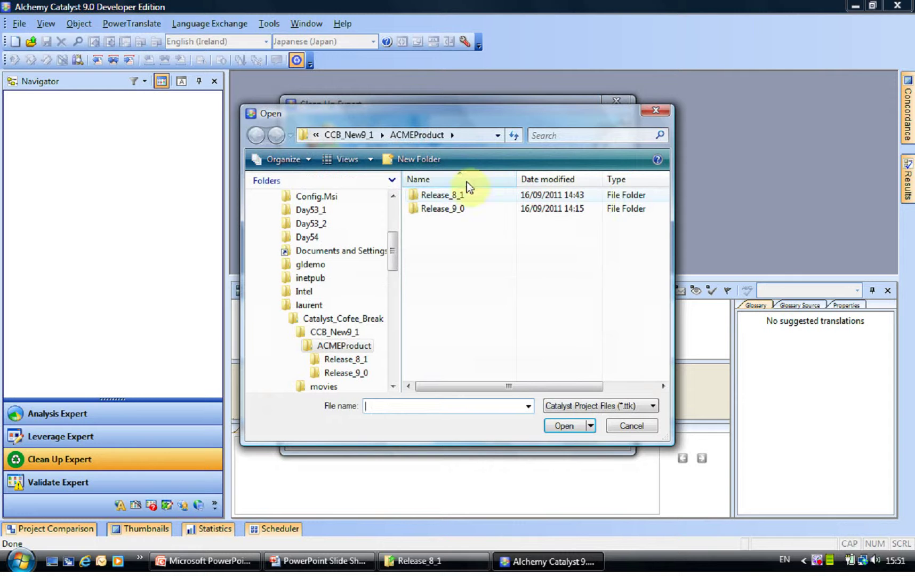
pyautogui.doubleClick(453, 194)
pyautogui.click(449, 209)
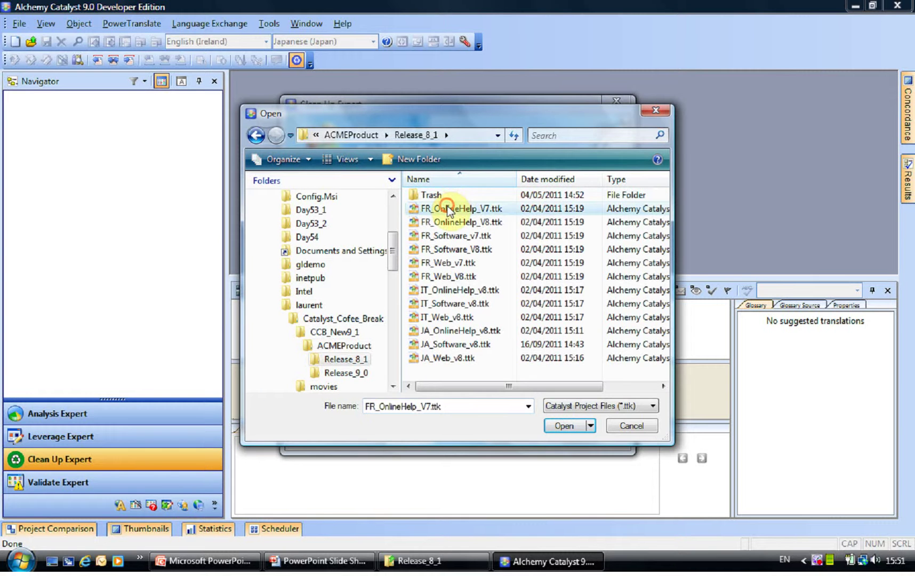
pyautogui.keyDown('shift'); pyautogui.click(447, 358); pyautogui.keyUp('shift')
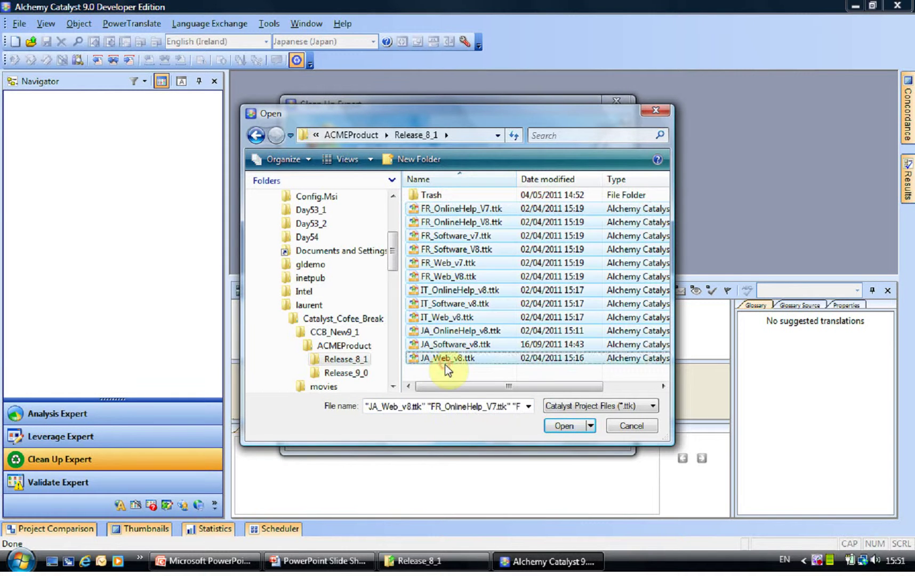
pyautogui.click(564, 426)
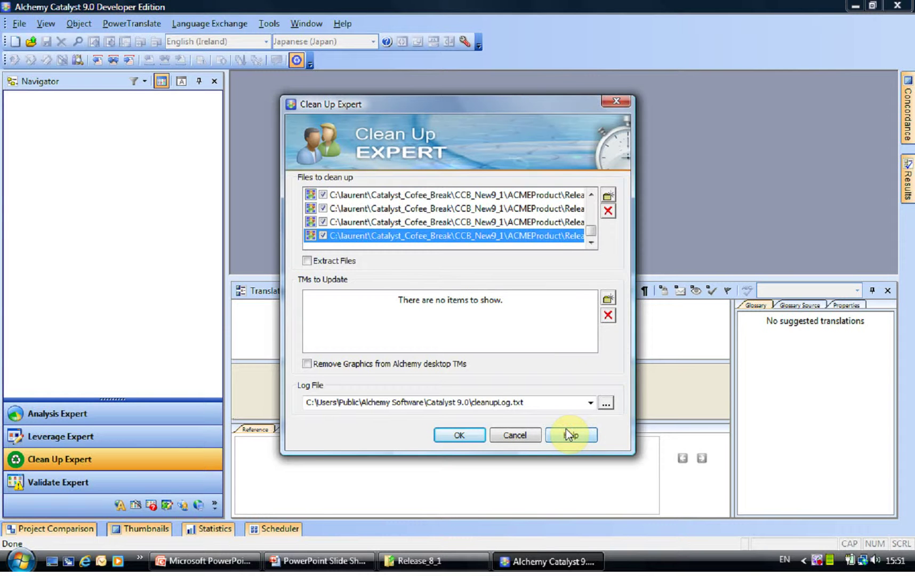
# Step: Add a new ACME_Product_TM memory in ACMEProduct as the TM to update, and run the clean-up
pyautogui.click(608, 297)
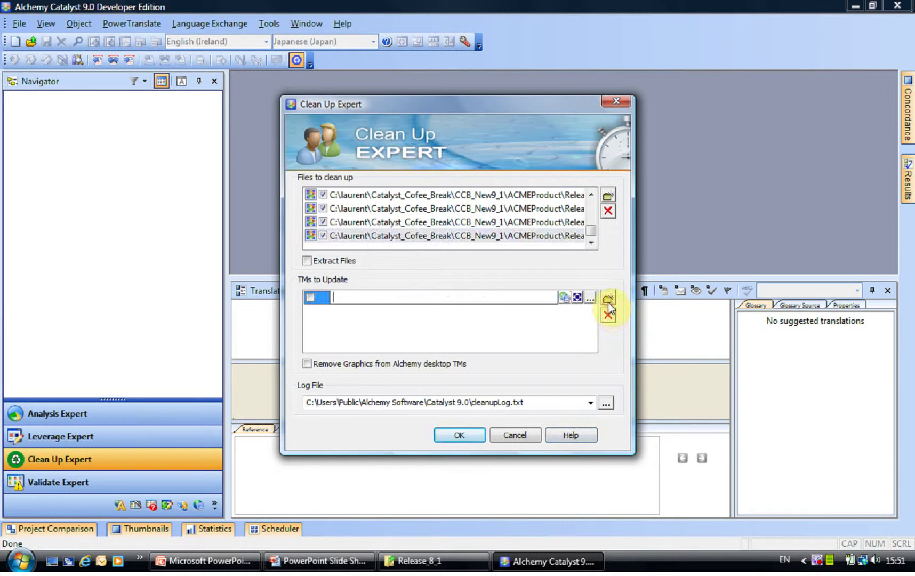
pyautogui.click(589, 297)
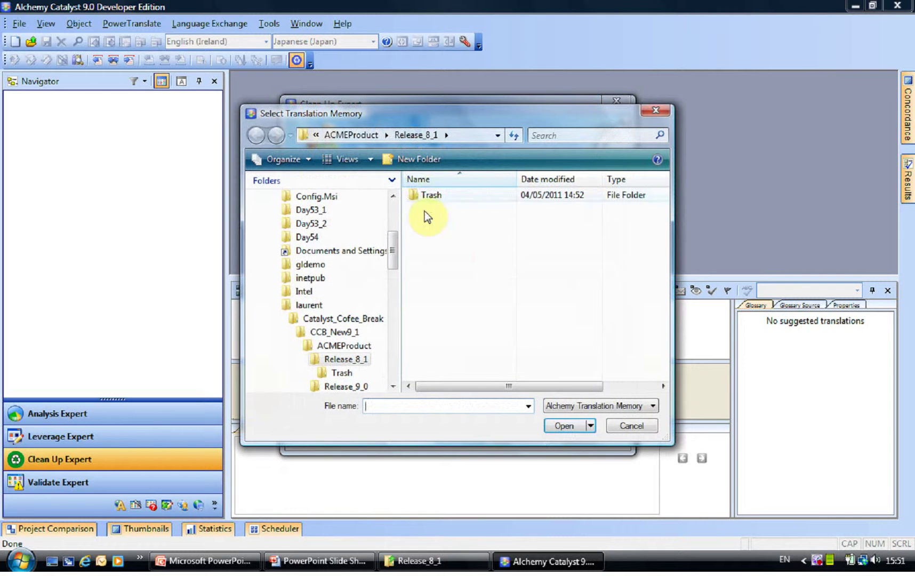
pyautogui.click(378, 136)
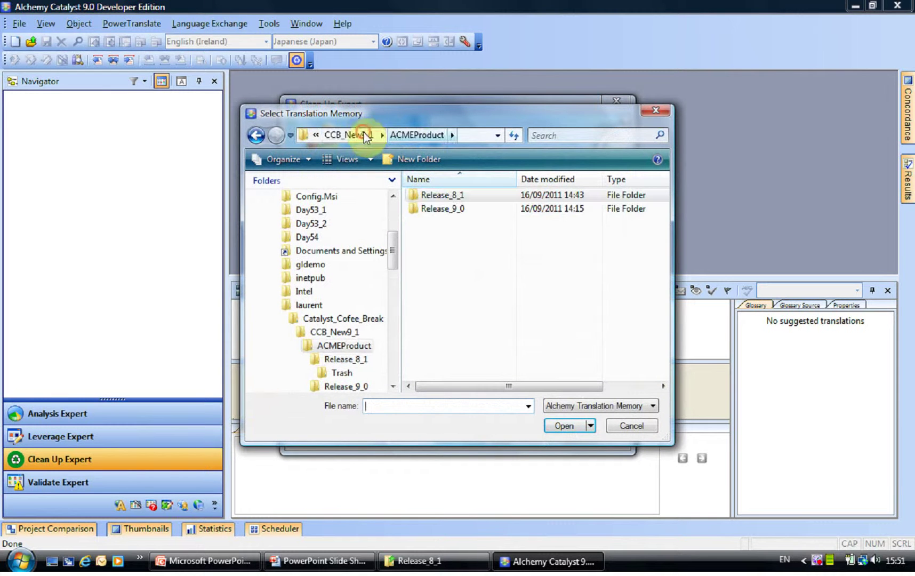
pyautogui.click(408, 406)
pyautogui.write('AC')
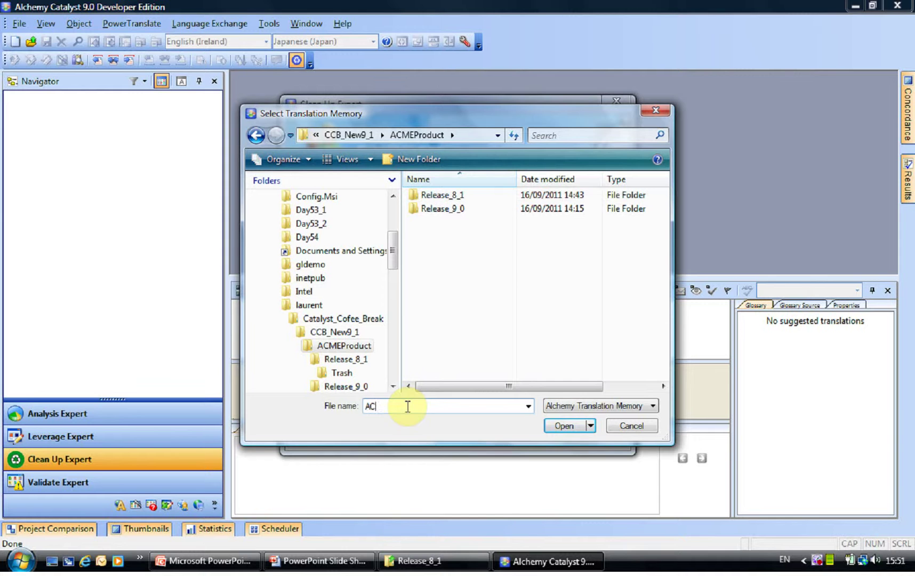
pyautogui.write('ME_Product_TM')
pyautogui.click(570, 428)
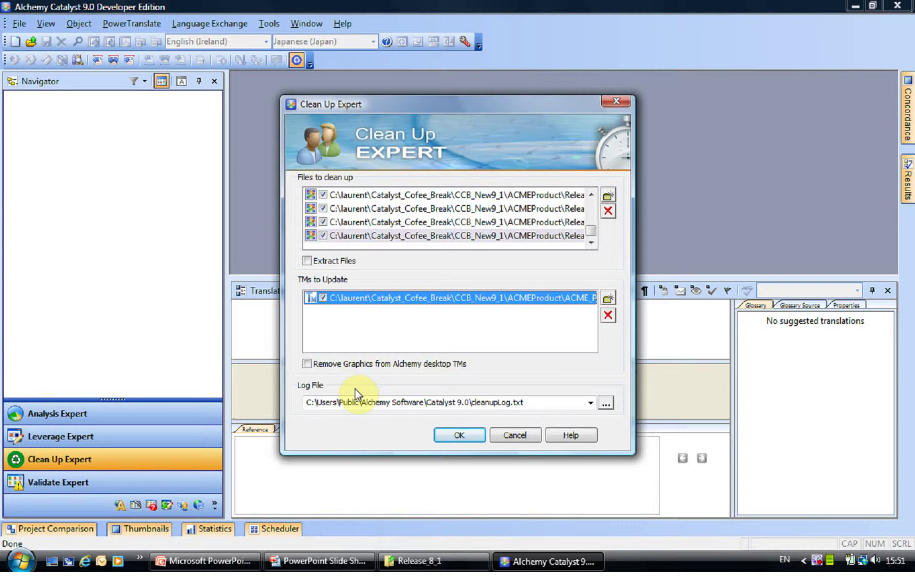
pyautogui.click(456, 440)
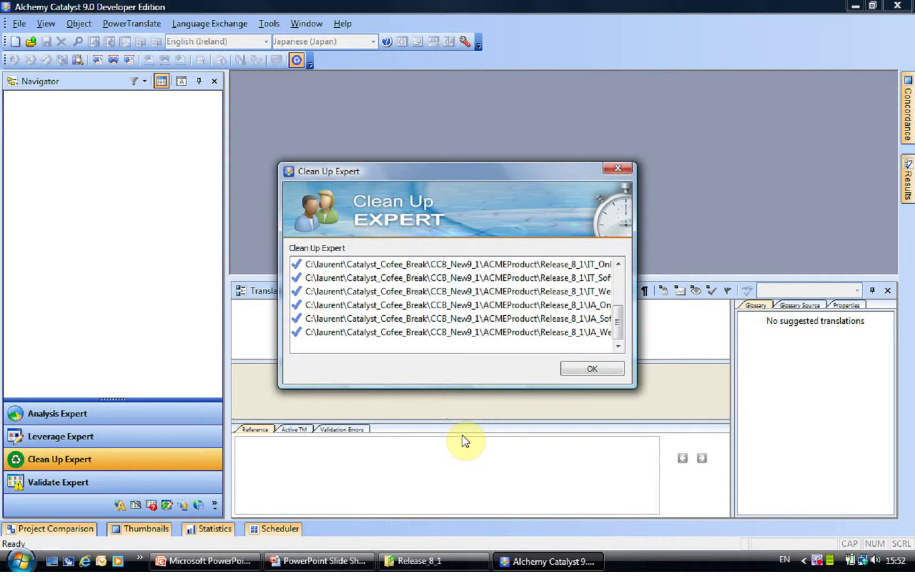
# Step: Close the Clean Up Expert results once all six project files are cleaned
pyautogui.click(591, 369)
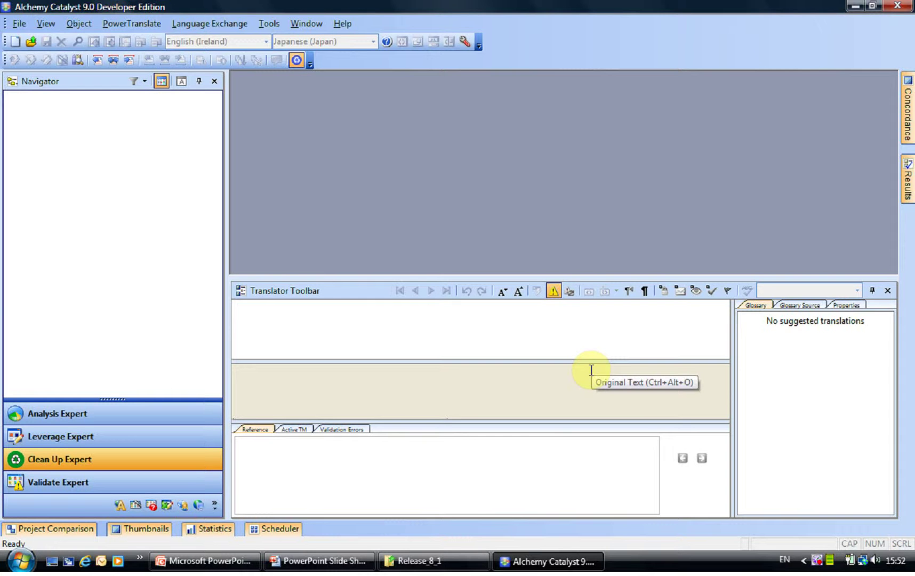
# Step: Confirm the 736 KB ACME_Product_TM.tm in ACMEProduct, open Release_9_0, and return to Catalyst
pyautogui.click(467, 559)
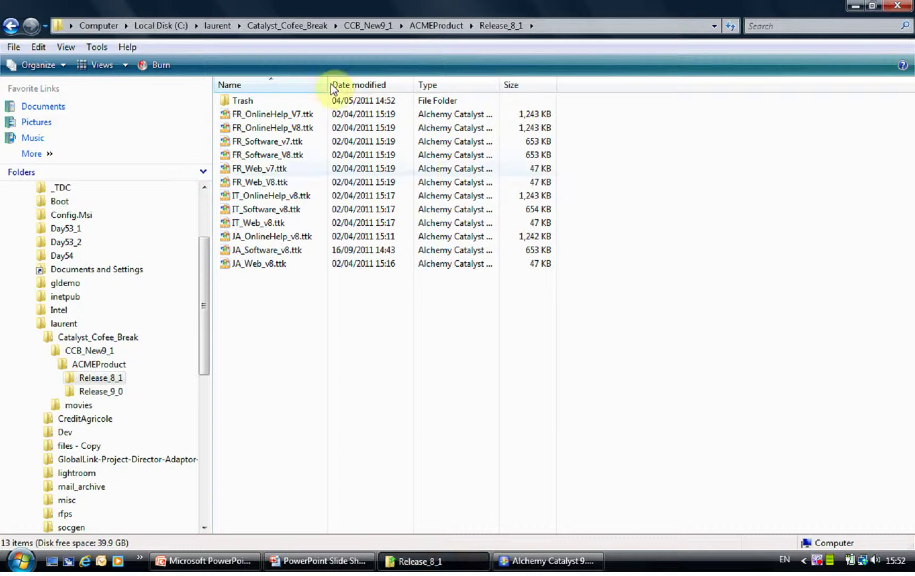
pyautogui.click(435, 25)
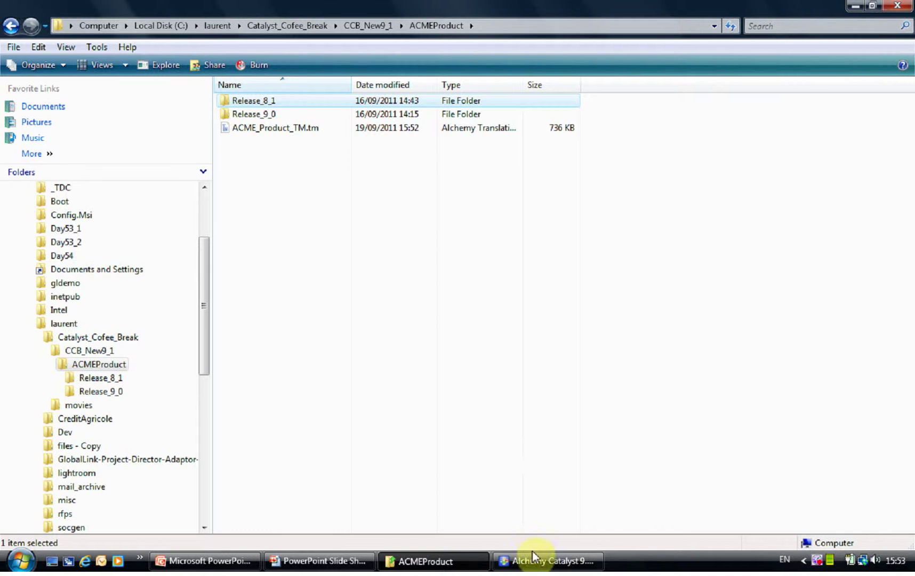
pyautogui.doubleClick(249, 114)
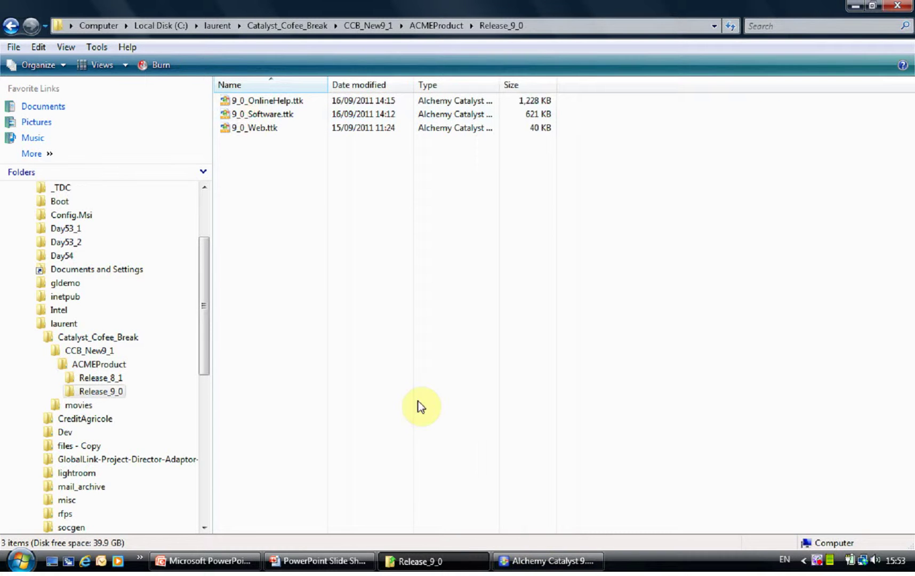
pyautogui.click(525, 561)
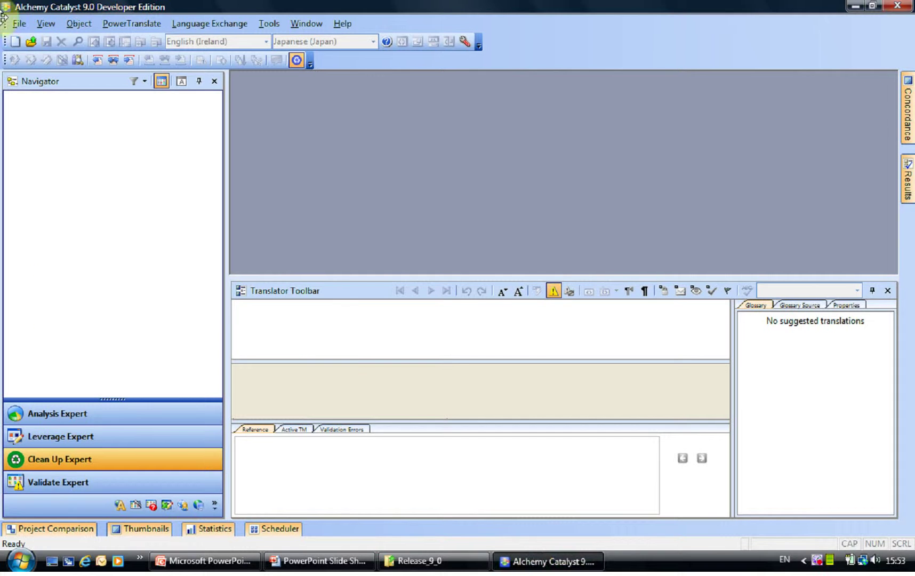
# Step: Open the 9_0_Software.ttk project from the Release_9_0 folder
pyautogui.click(30, 46)
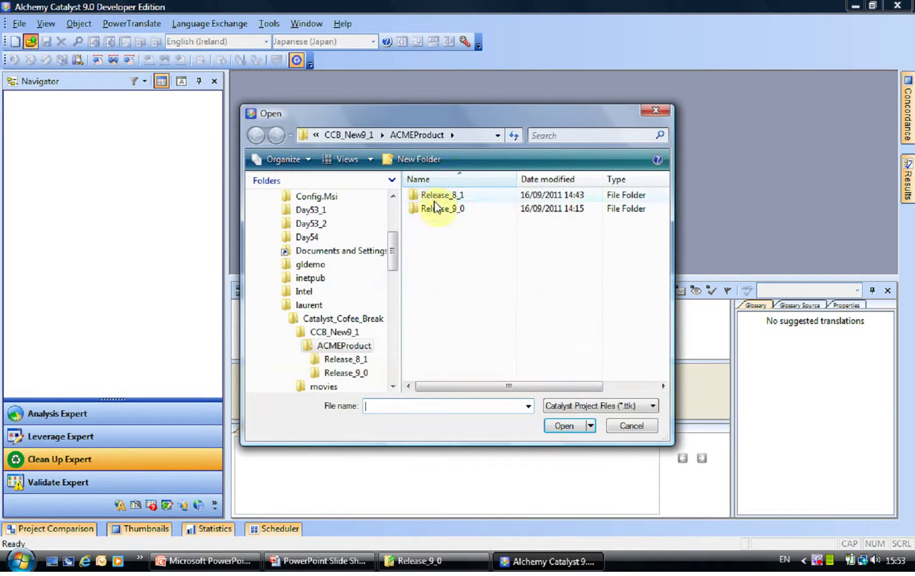
pyautogui.click(435, 208)
pyautogui.doubleClick(435, 208)
pyautogui.click(435, 212)
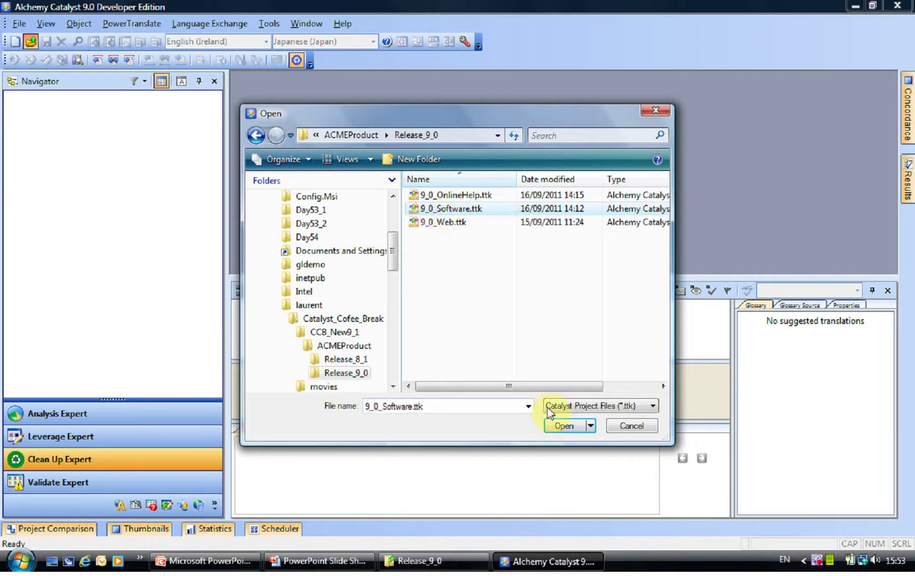
pyautogui.click(564, 426)
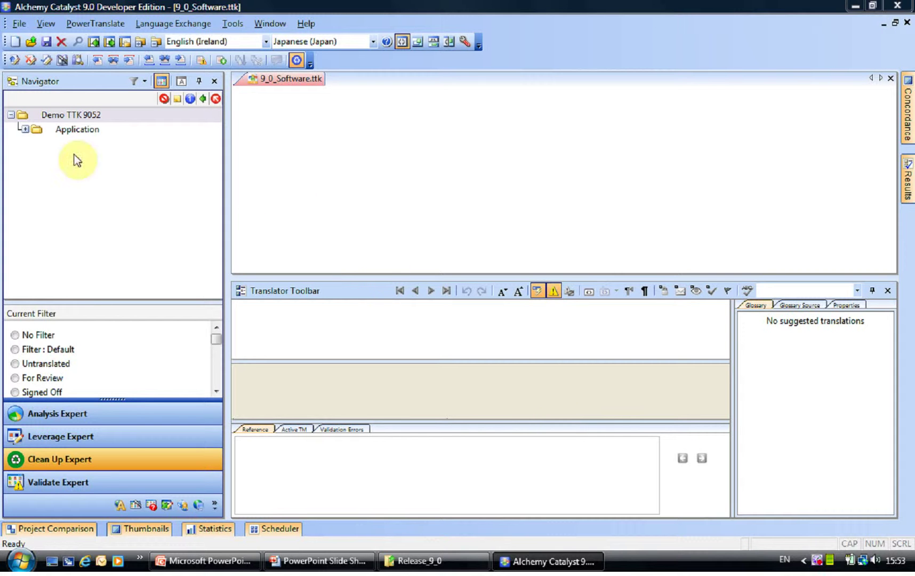
# Step: Leverage the project using ACME_Product_TM.tm from ACMEProduct as the TM source
pyautogui.click(47, 435)
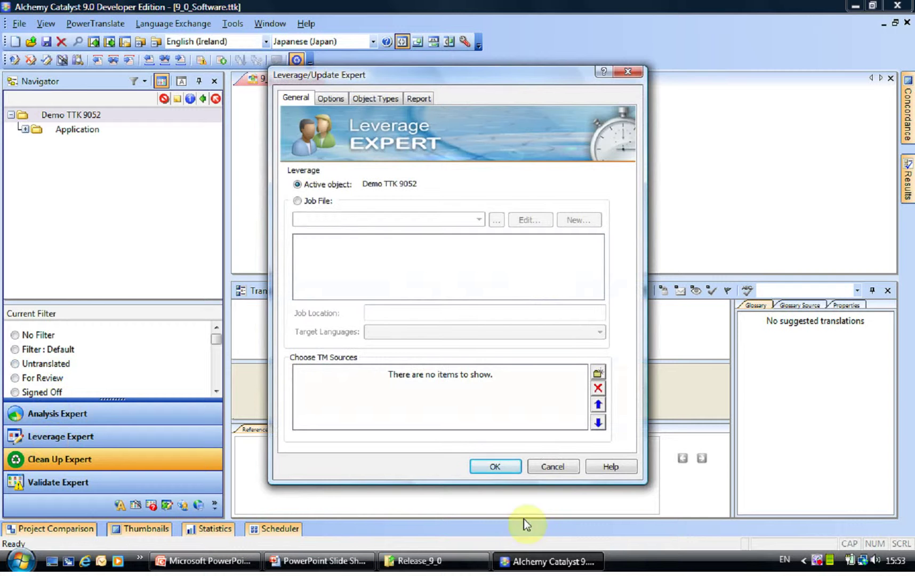
pyautogui.click(599, 375)
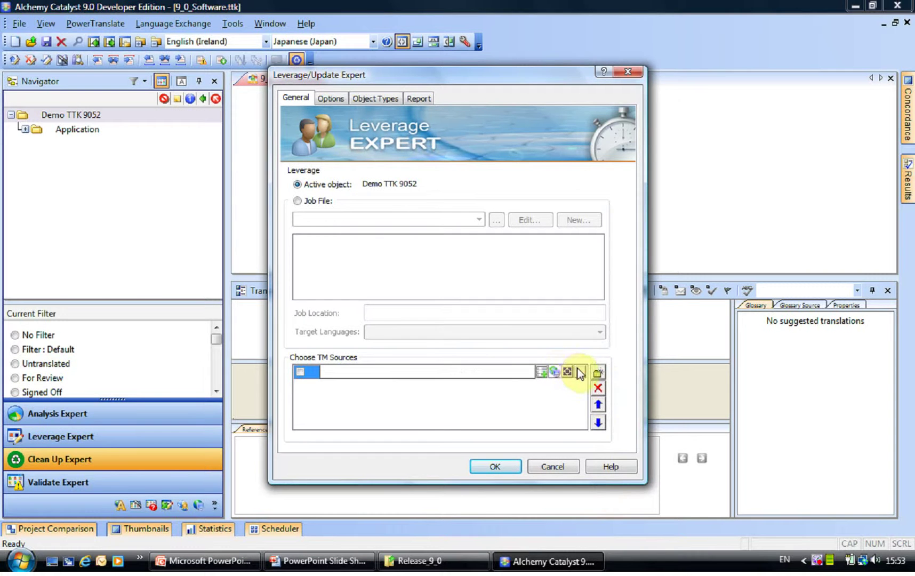
pyautogui.click(578, 373)
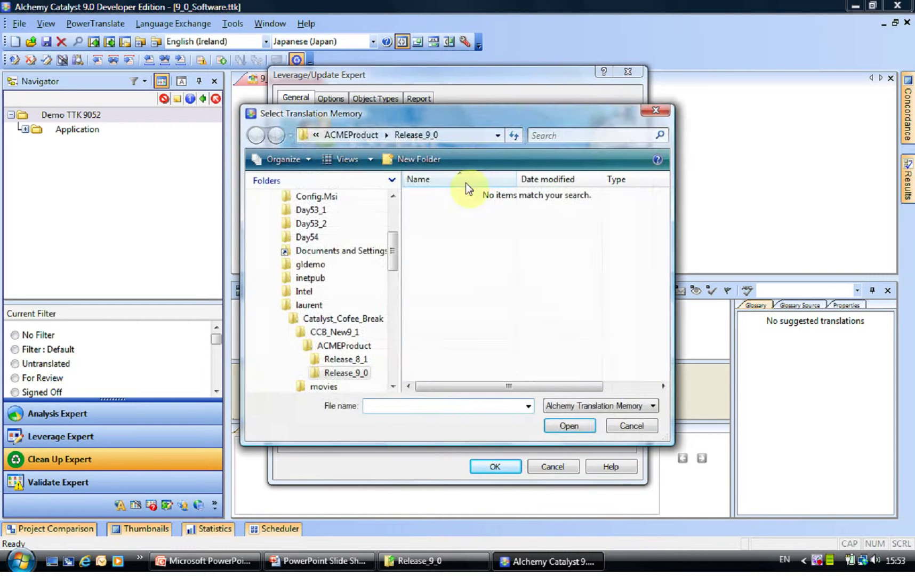
pyautogui.click(354, 136)
pyautogui.click(460, 222)
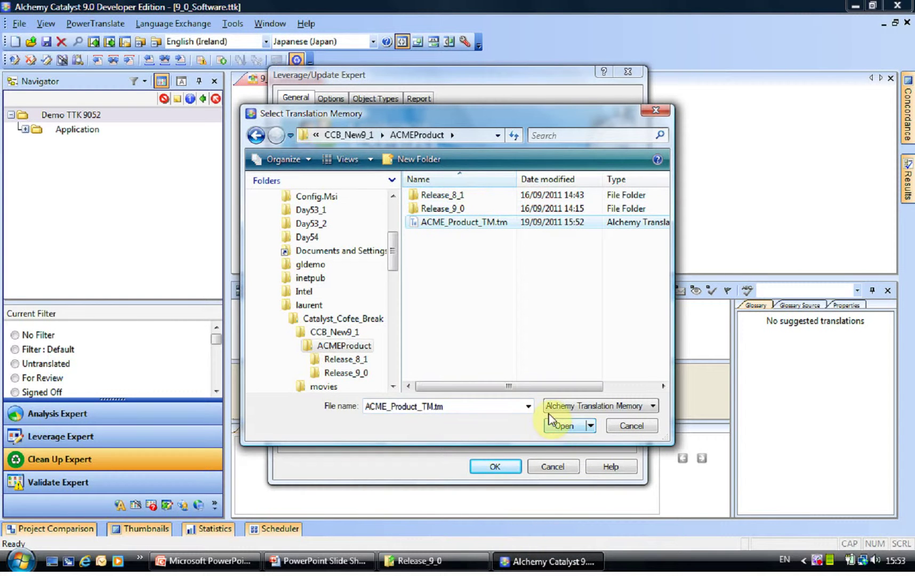
pyautogui.click(558, 426)
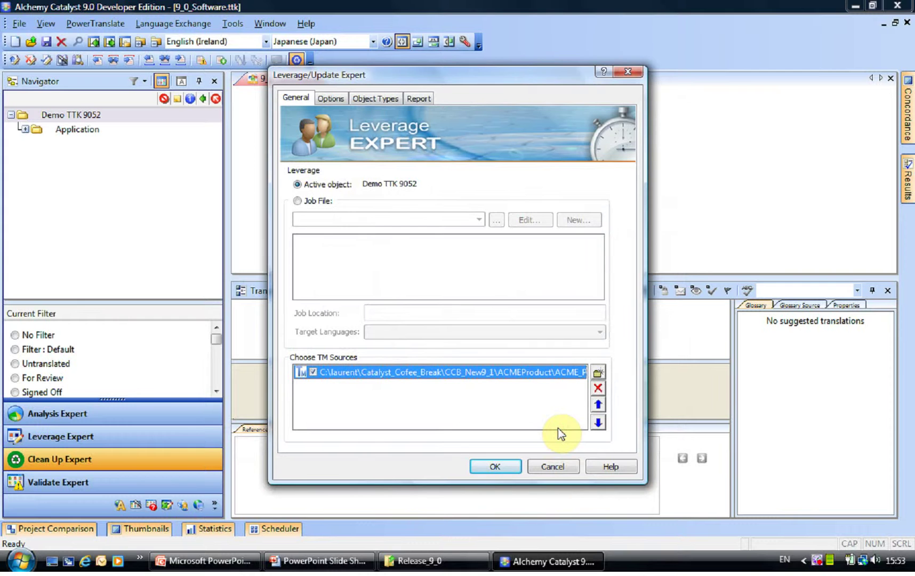
pyautogui.click(504, 471)
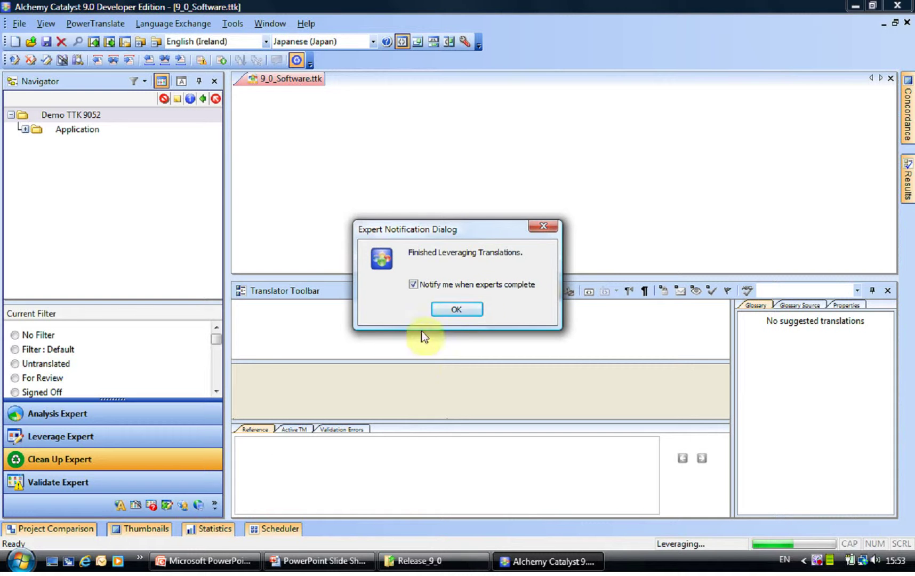
# Step: Dismiss the leverage notice and expand Application > CATALYST.EXE > Dialog
pyautogui.click(461, 310)
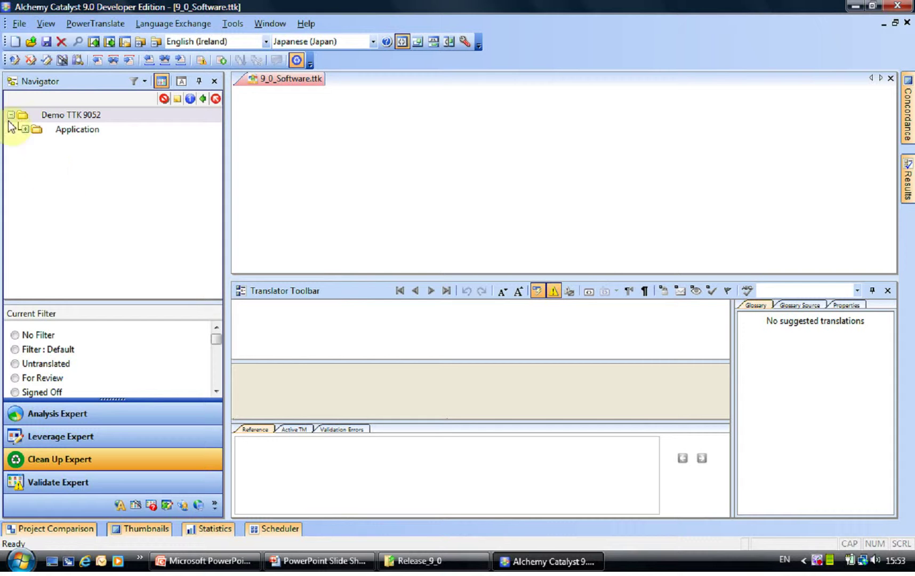
pyautogui.click(23, 131)
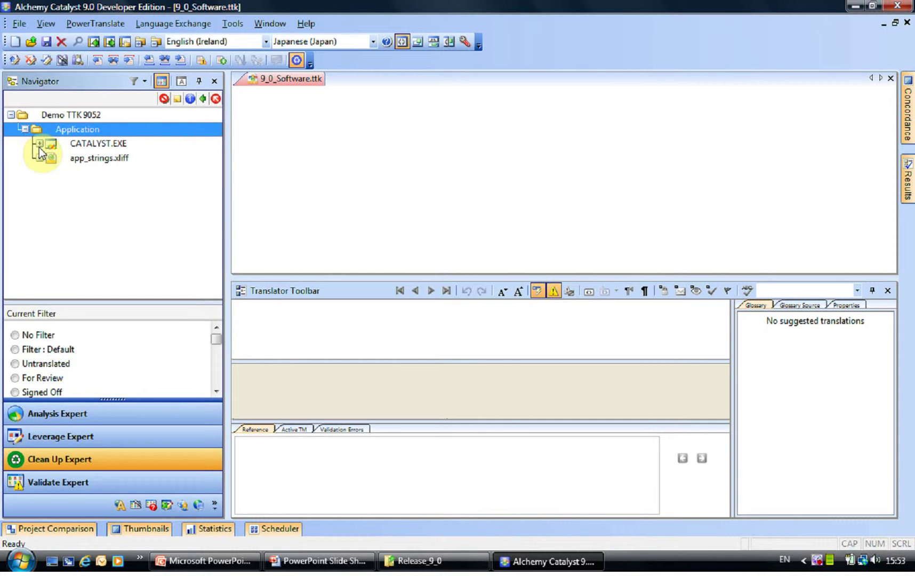
pyautogui.click(39, 144)
pyautogui.click(53, 187)
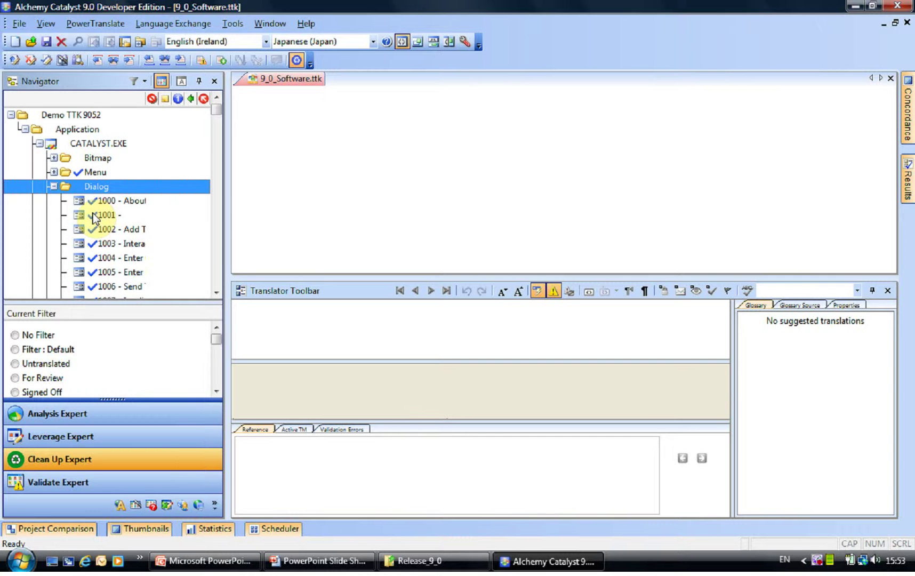
# Step: Preview the Japanese About Catalyst dialog enlarged and compare it against the original English
pyautogui.click(107, 202)
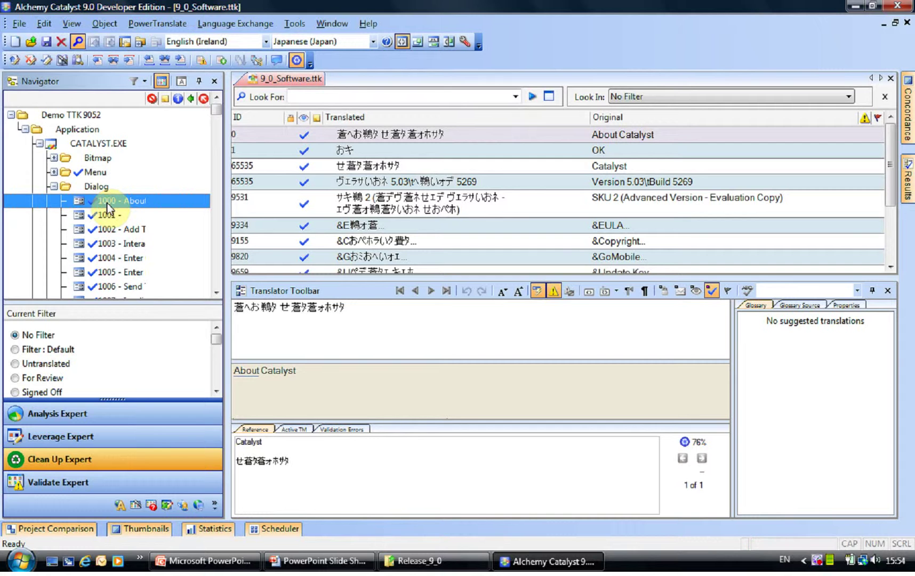
pyautogui.click(418, 42)
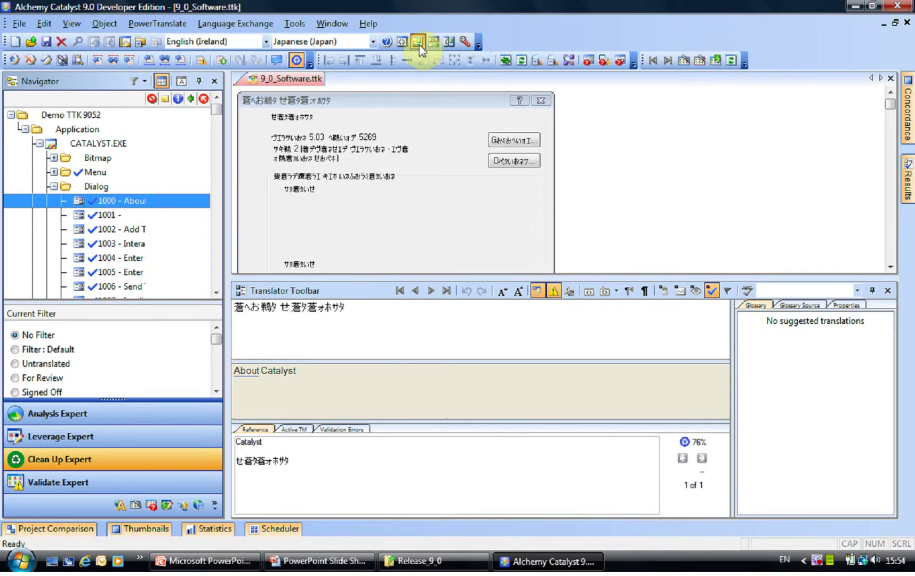
pyautogui.moveTo(705, 275); pyautogui.dragTo(704, 358)
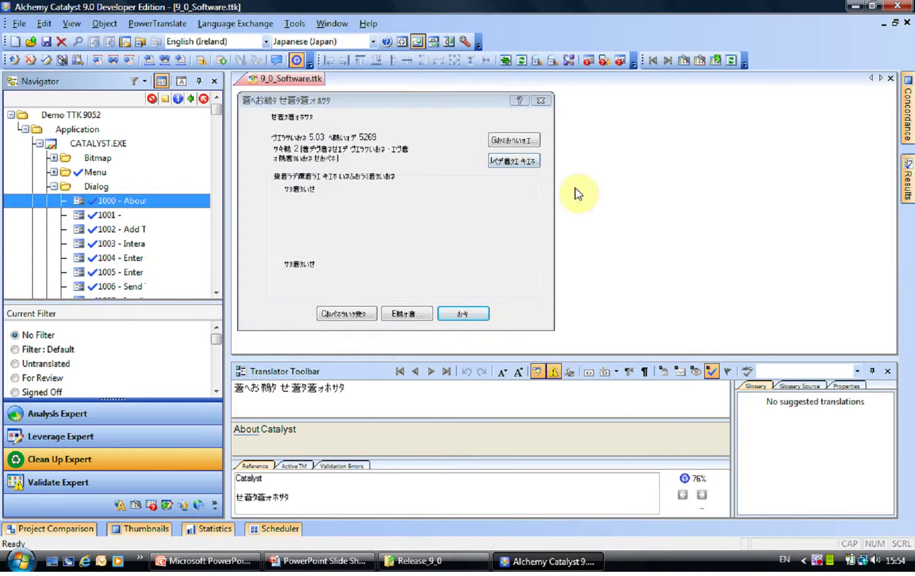
pyautogui.click(525, 60)
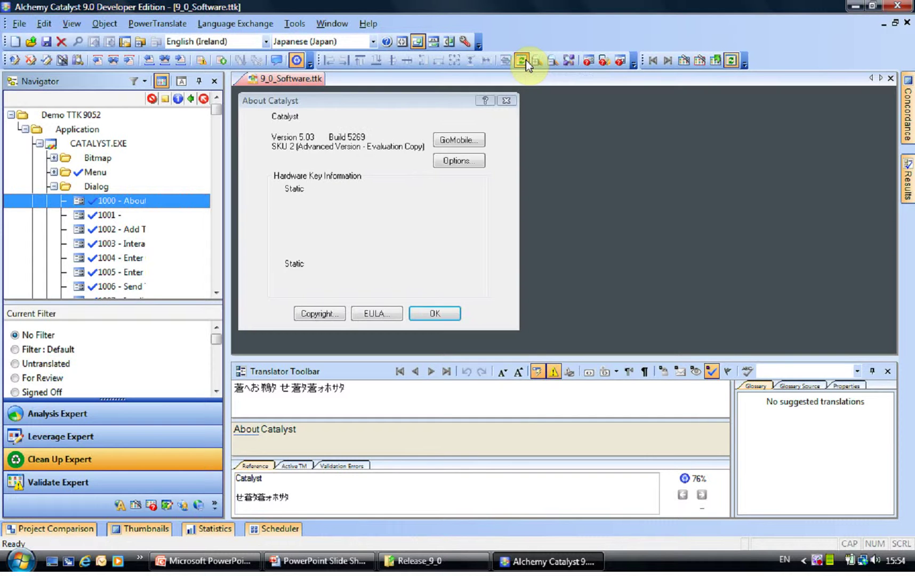
pyautogui.click(525, 60)
pyautogui.click(525, 61)
# Step: Preview the Add Todo Item dialog 1002, comparing original English and Japanese views
pyautogui.click(129, 230)
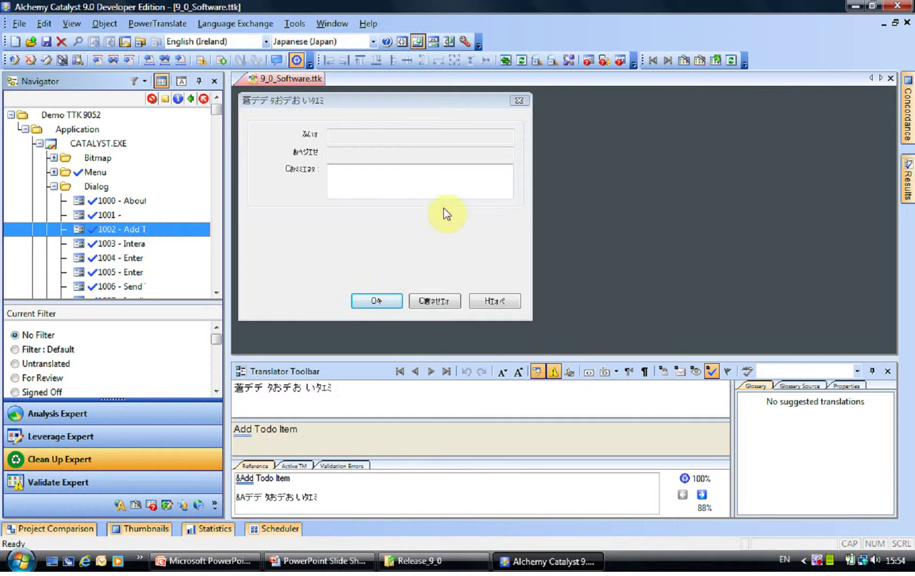
pyautogui.click(525, 61)
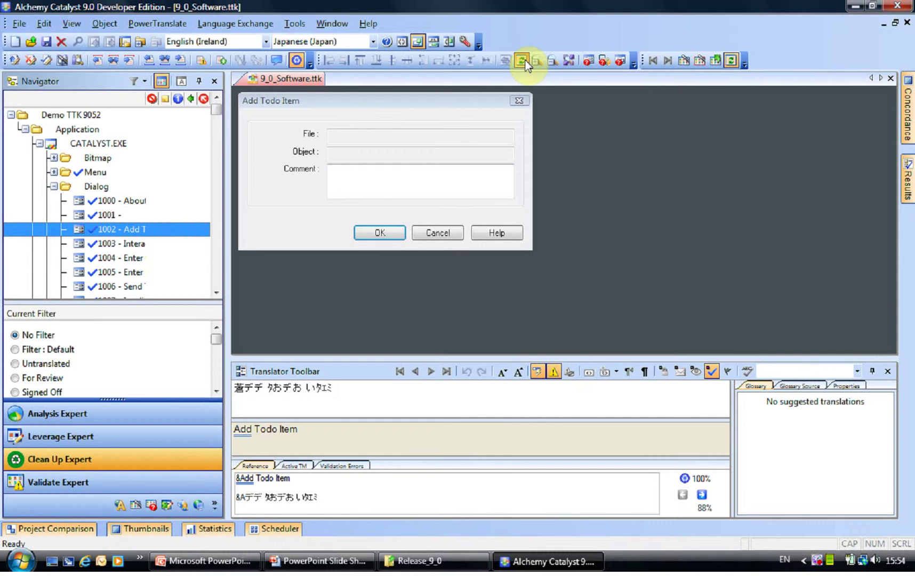
pyautogui.click(525, 61)
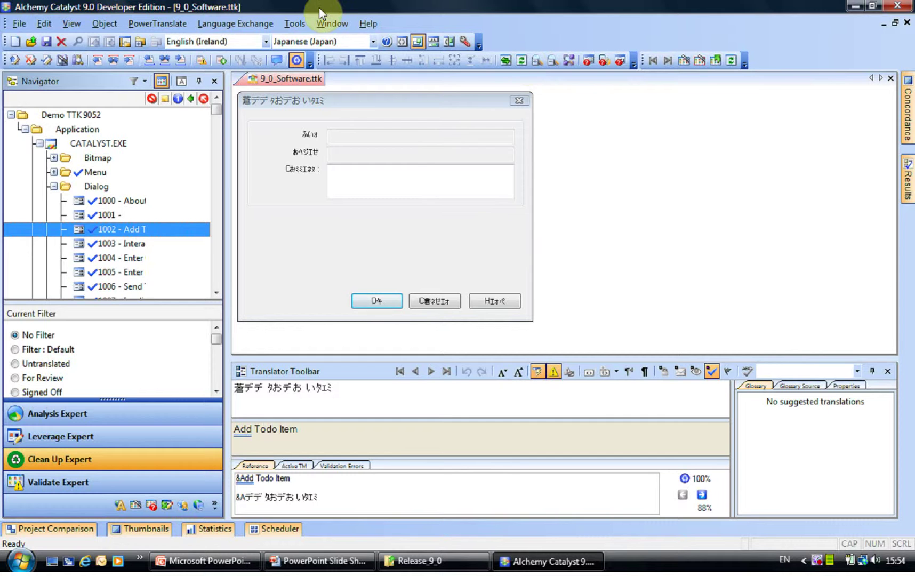
# Step: Collapse the Dialog folder and CATALYST.EXE in the Navigator tree
pyautogui.click(53, 189)
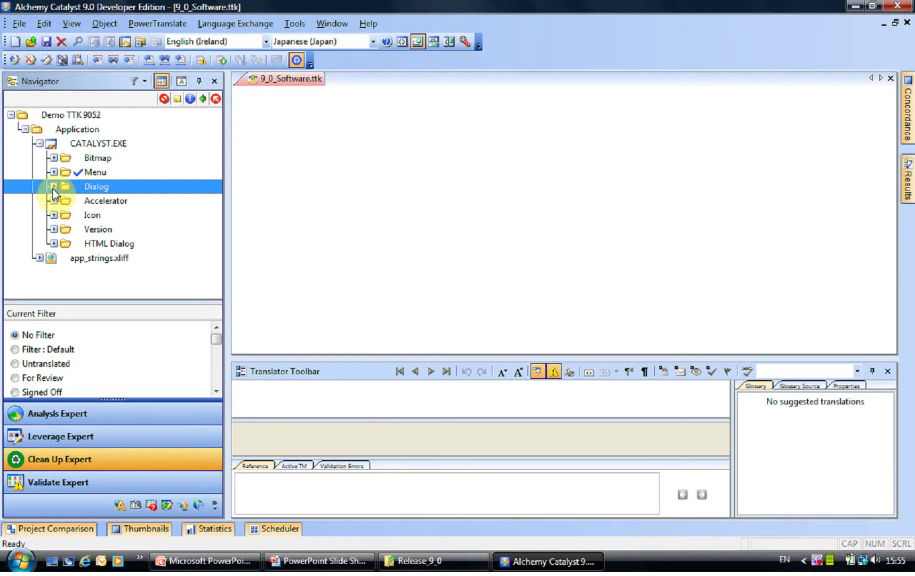
pyautogui.click(40, 144)
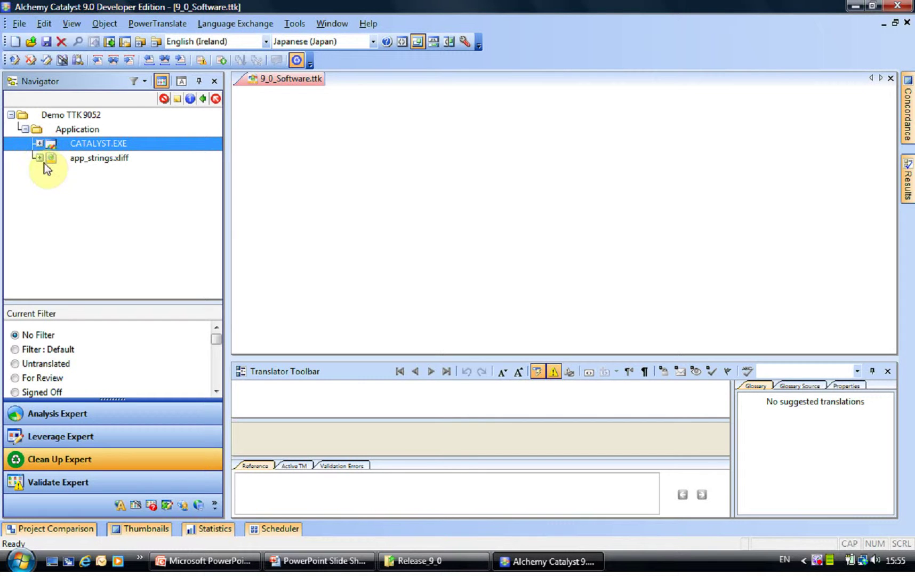
# Step: Open app_strings.xliff's Xliff Content as a table with translation recycling turned on
pyautogui.click(39, 154)
pyautogui.click(78, 172)
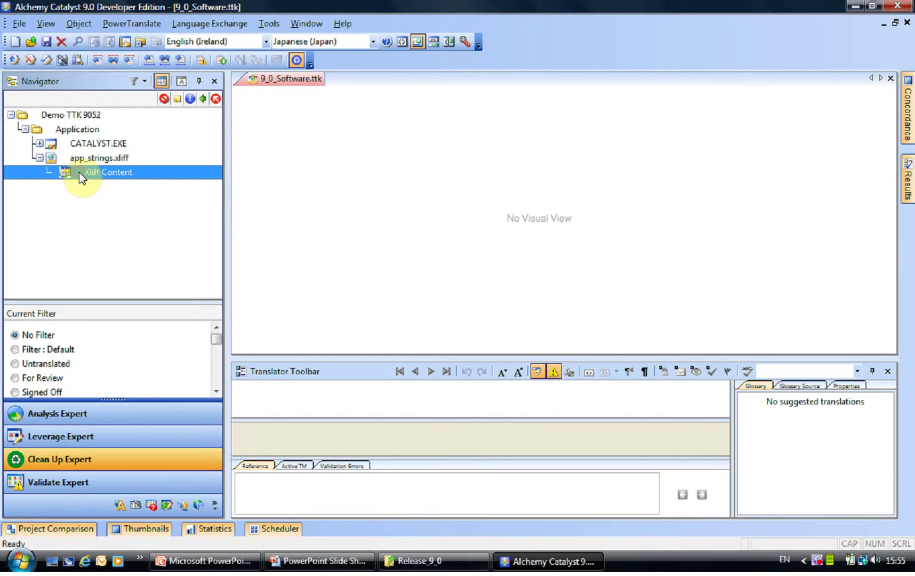
pyautogui.click(396, 42)
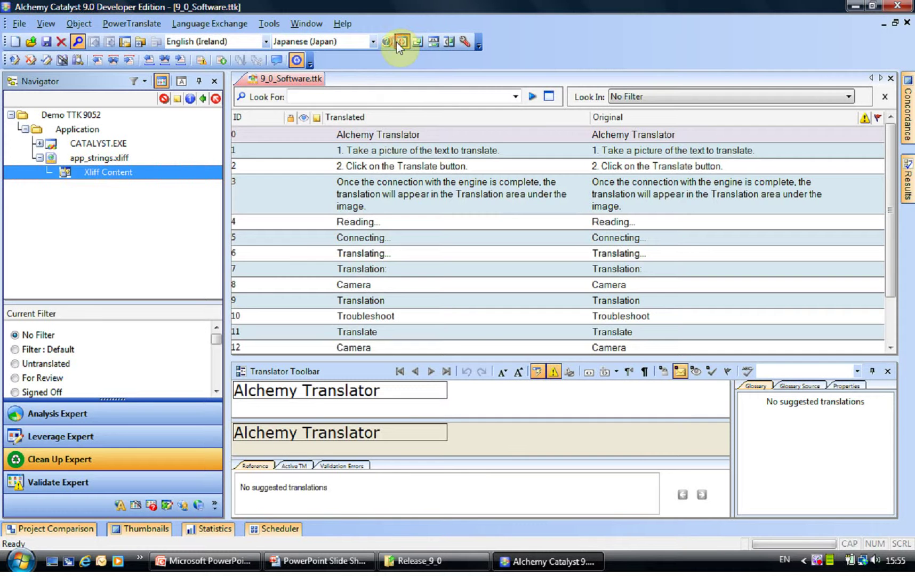
pyautogui.click(297, 63)
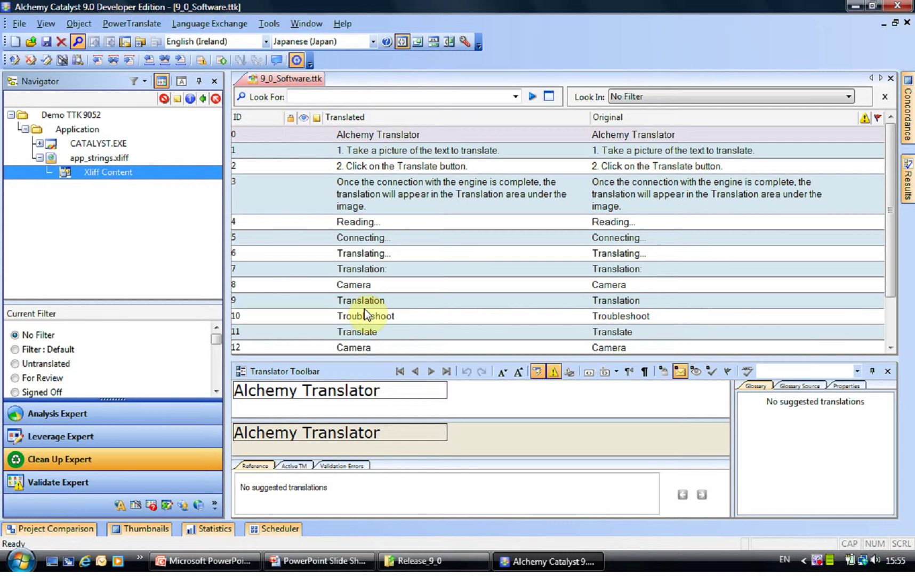
# Step: Check ACME_Product_TM.tm is the active TM, then return to the Reference suggestions
pyautogui.click(297, 466)
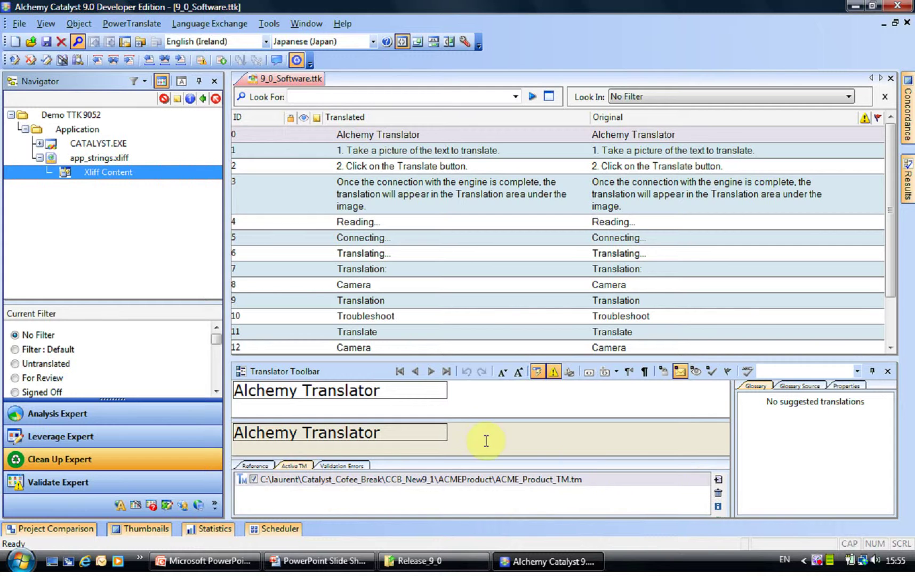
pyautogui.click(258, 477)
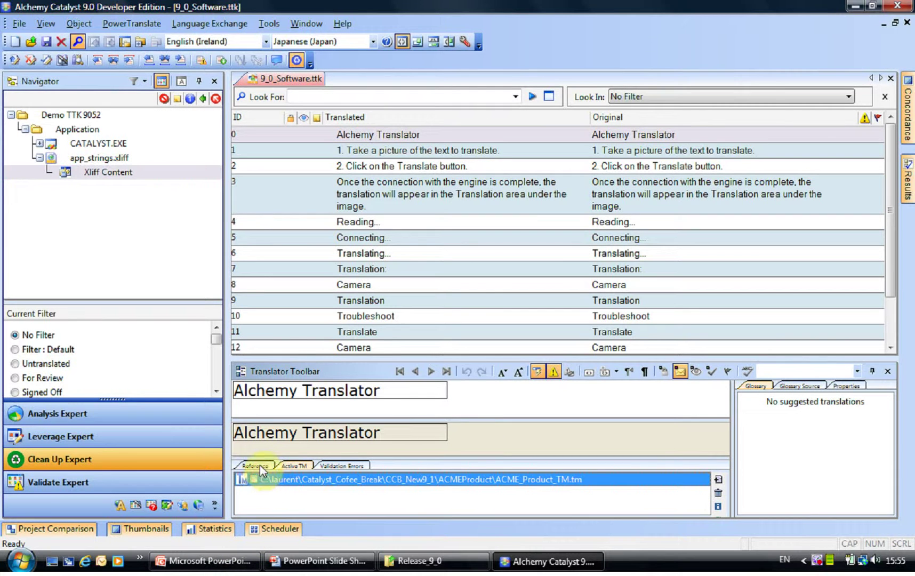
pyautogui.click(257, 465)
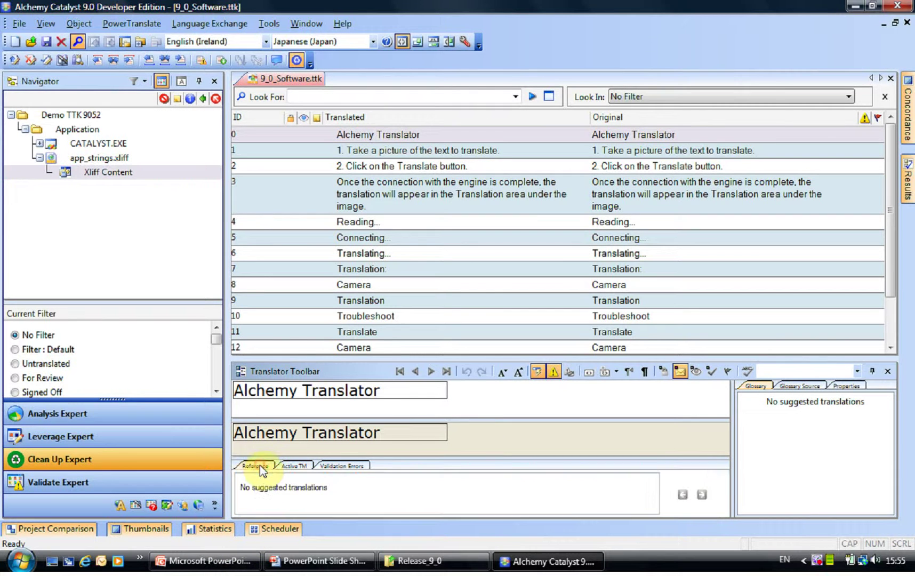
# Step: Review memory matches for string 9 'Translation', then string 7 'Translation:' with its 95% match
pyautogui.click(381, 300)
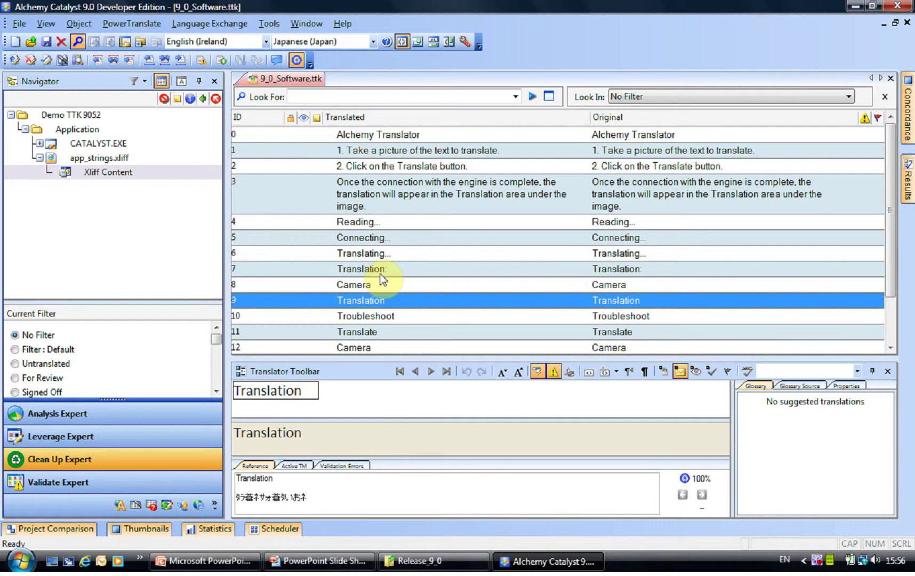
pyautogui.click(381, 272)
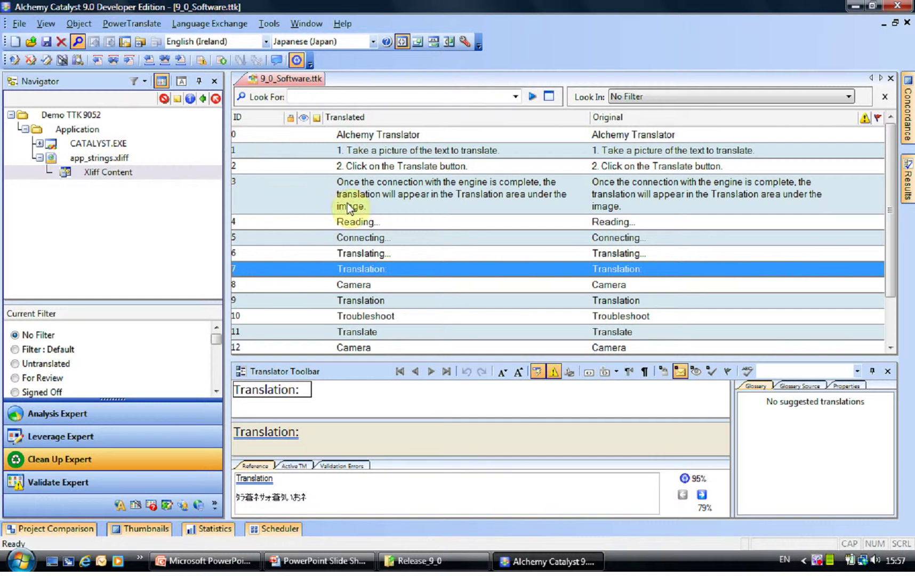
# Step: Open string 0, 'Alchemy Translator', in the translation editor
pyautogui.click(379, 140)
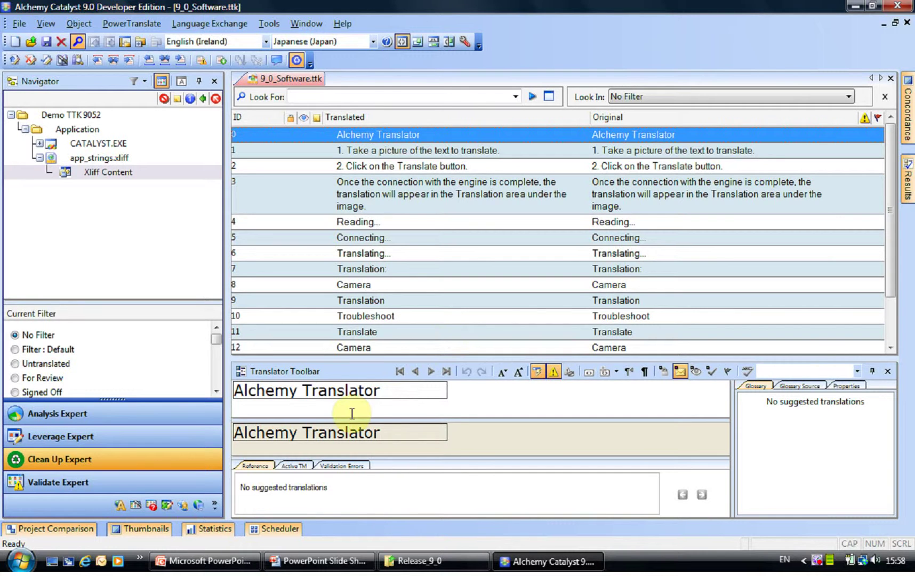
# Step: Enable ACME_Product_TM.tm among the active translation memories
pyautogui.rightClick(334, 390)
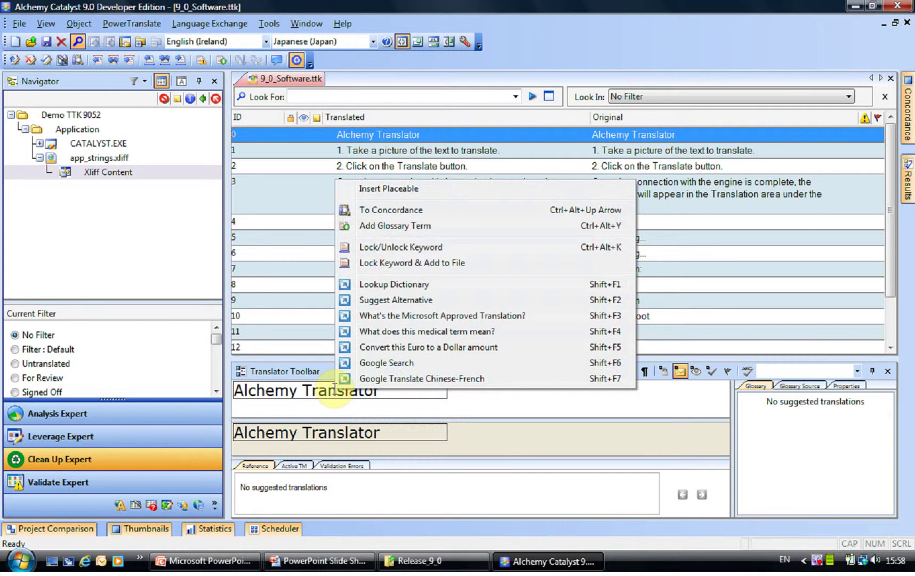
pyautogui.click(295, 465)
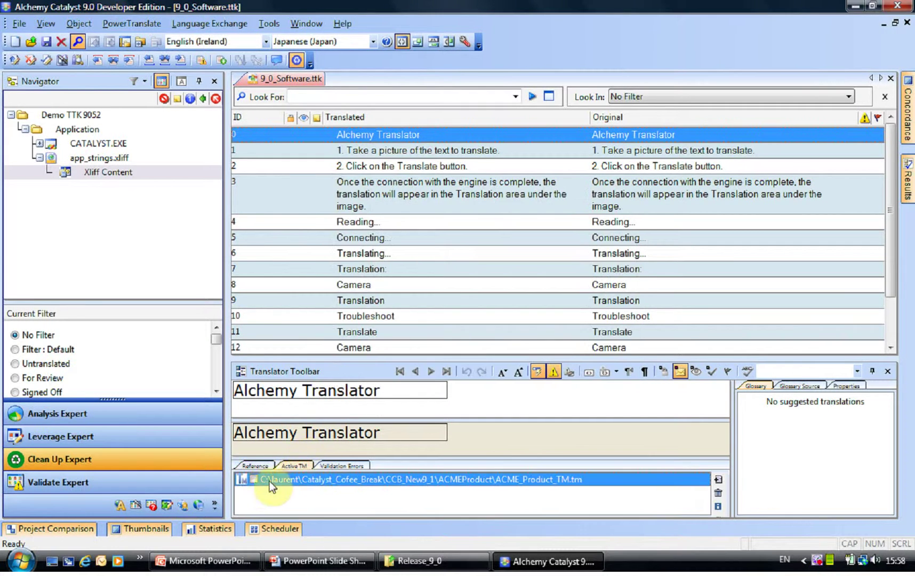
pyautogui.click(253, 479)
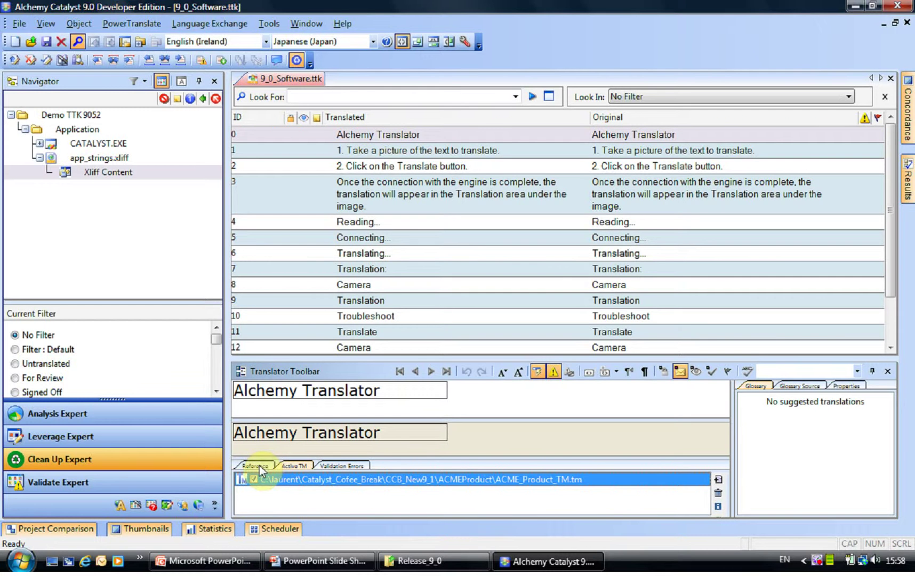
pyautogui.click(258, 465)
# Step: Run concordance searches for the whole 'Alchemy Translator' string and the word 'Alchemy'
pyautogui.rightClick(323, 387)
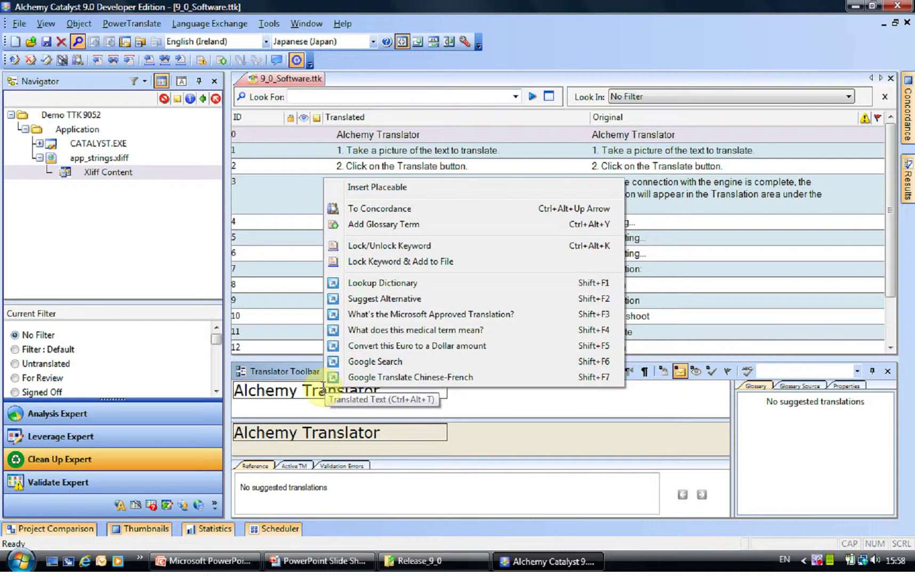
pyautogui.click(391, 209)
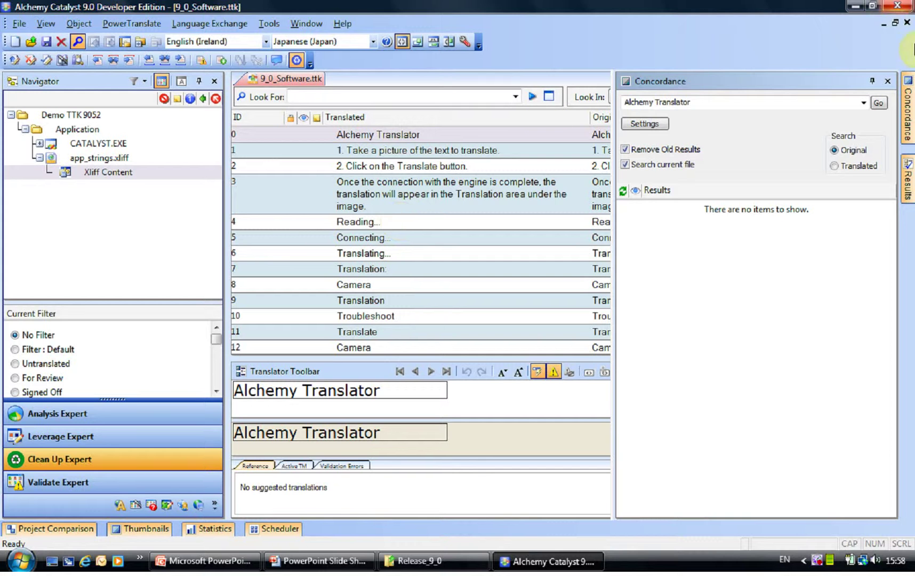
pyautogui.doubleClick(275, 391)
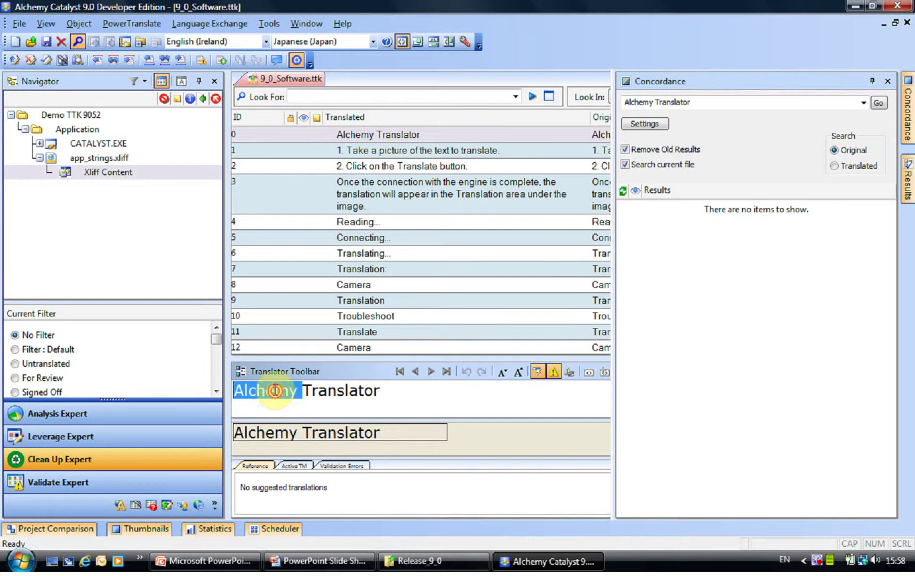
pyautogui.rightClick(276, 391)
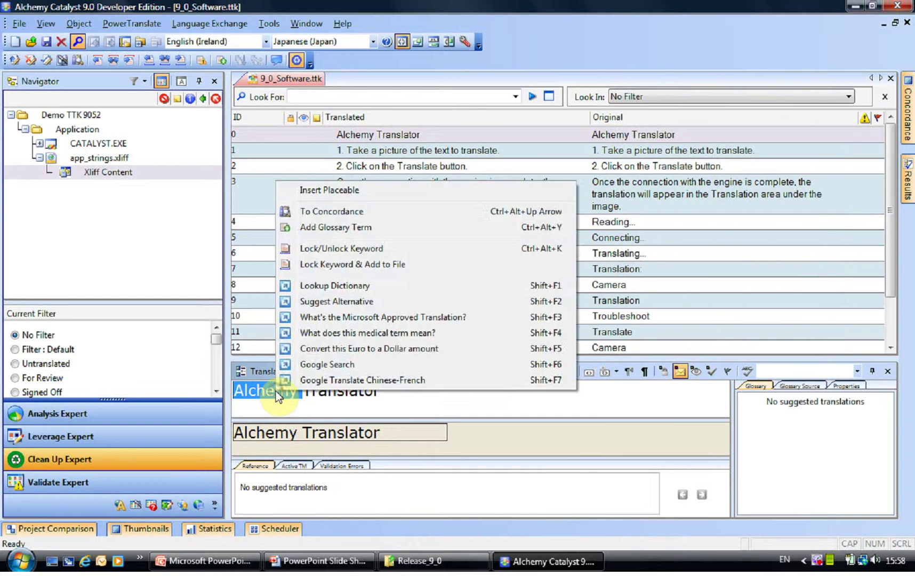
pyautogui.click(346, 211)
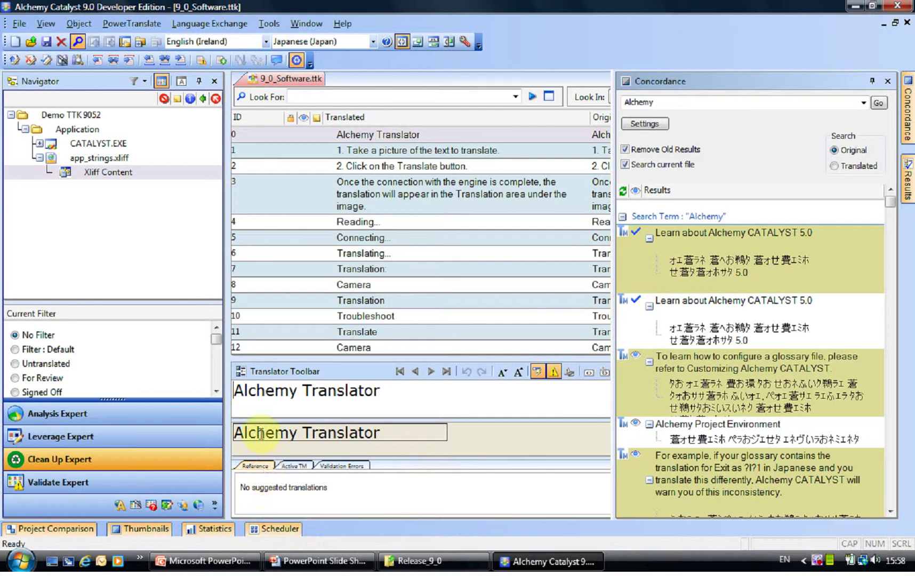
pyautogui.click(257, 390)
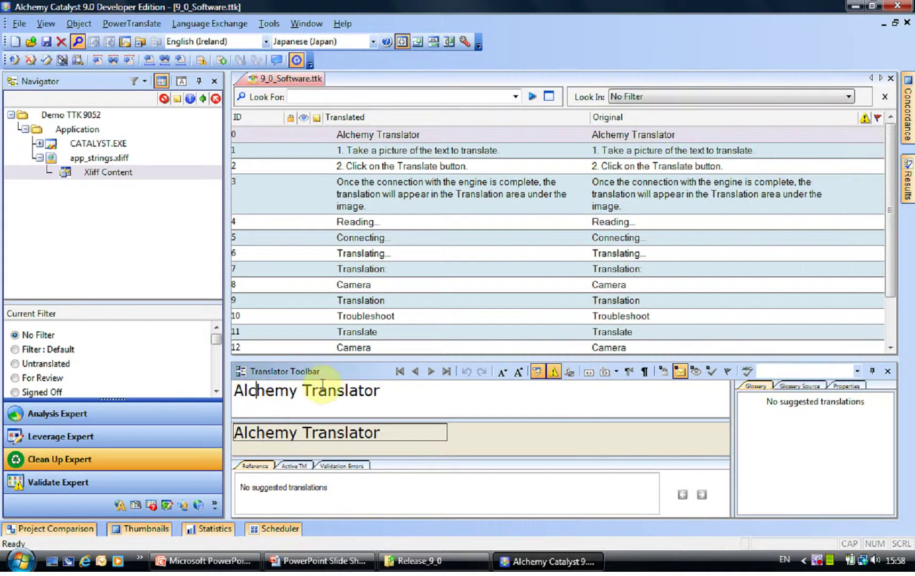
pyautogui.rightClick(311, 389)
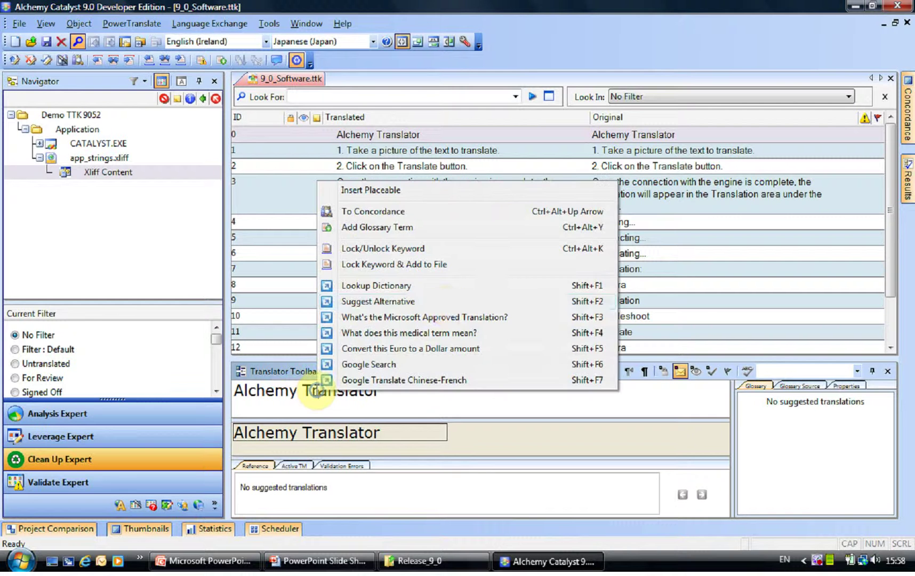
pyautogui.click(423, 287)
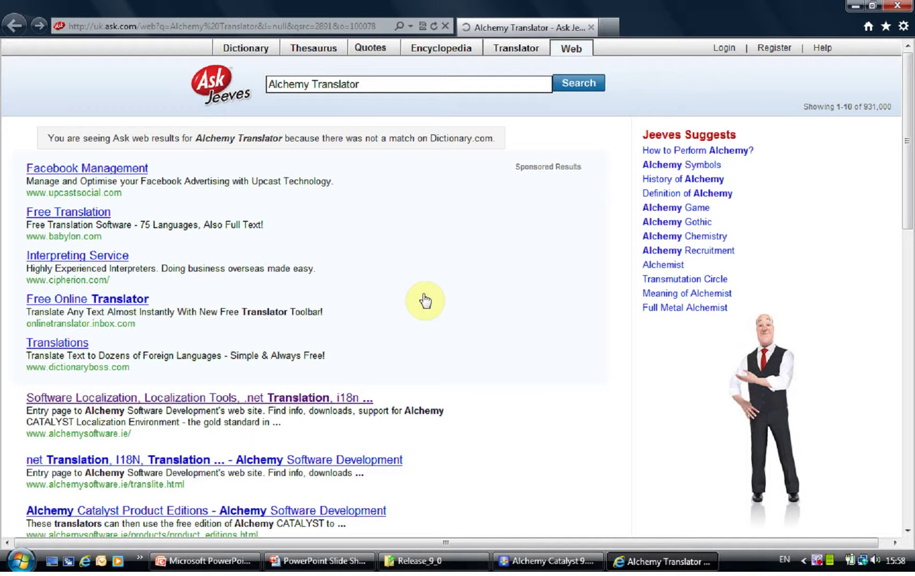
pyautogui.click(592, 27)
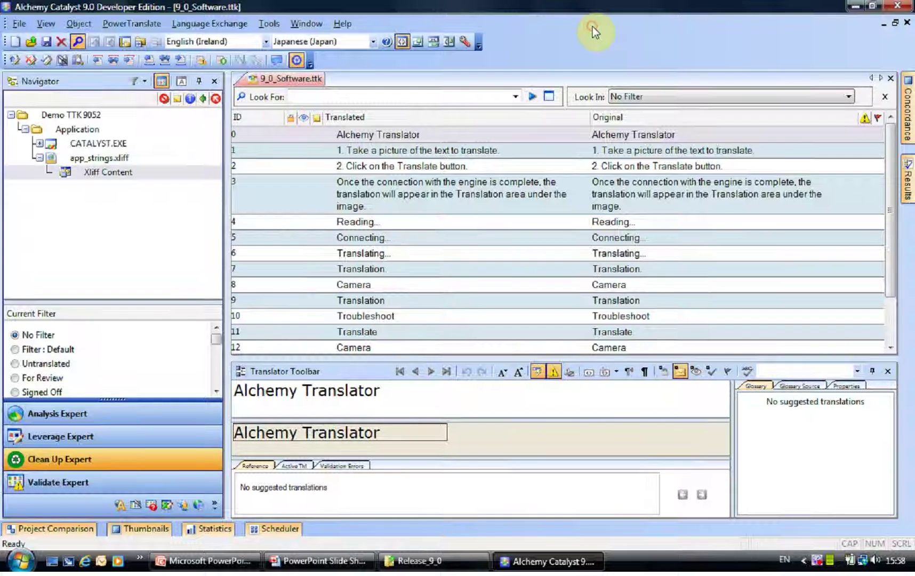
pyautogui.doubleClick(354, 395)
pyautogui.rightClick(354, 395)
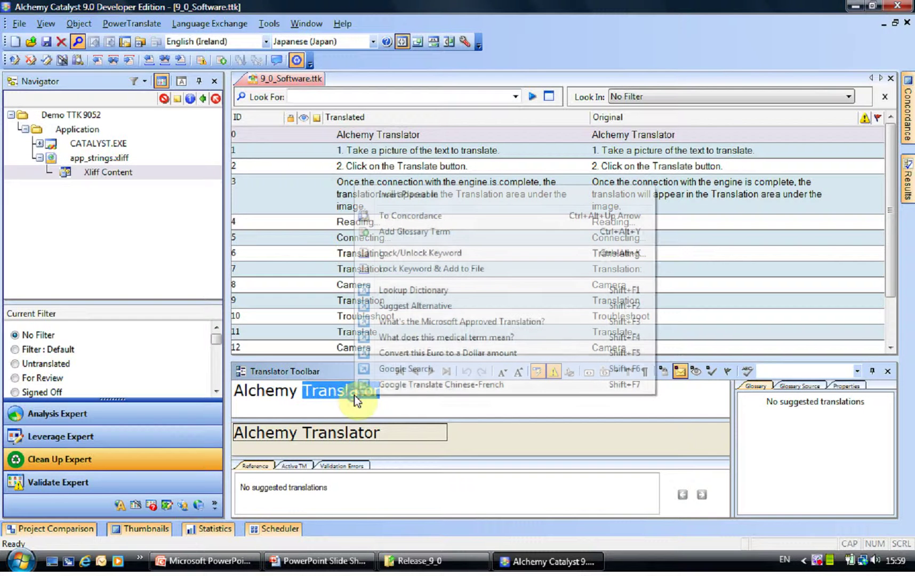
pyautogui.click(403, 288)
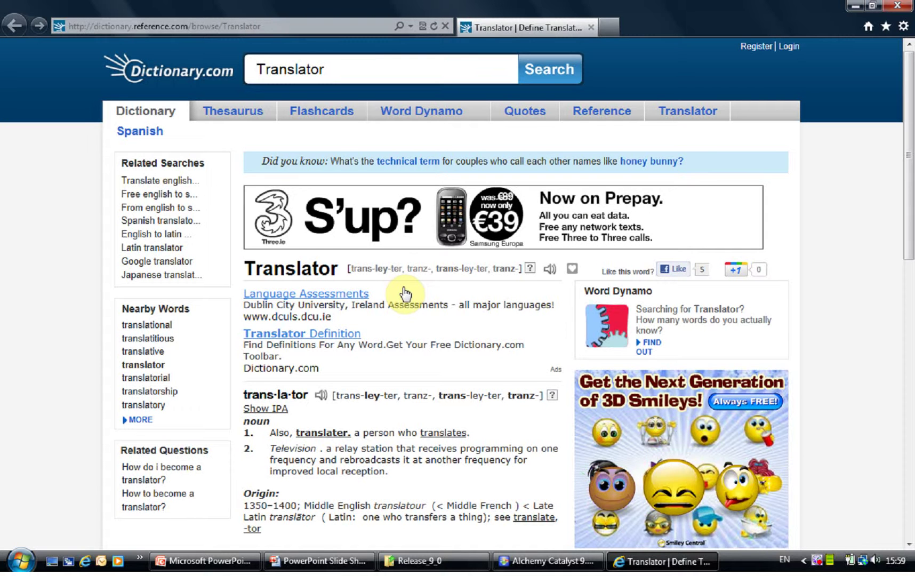
pyautogui.click(592, 27)
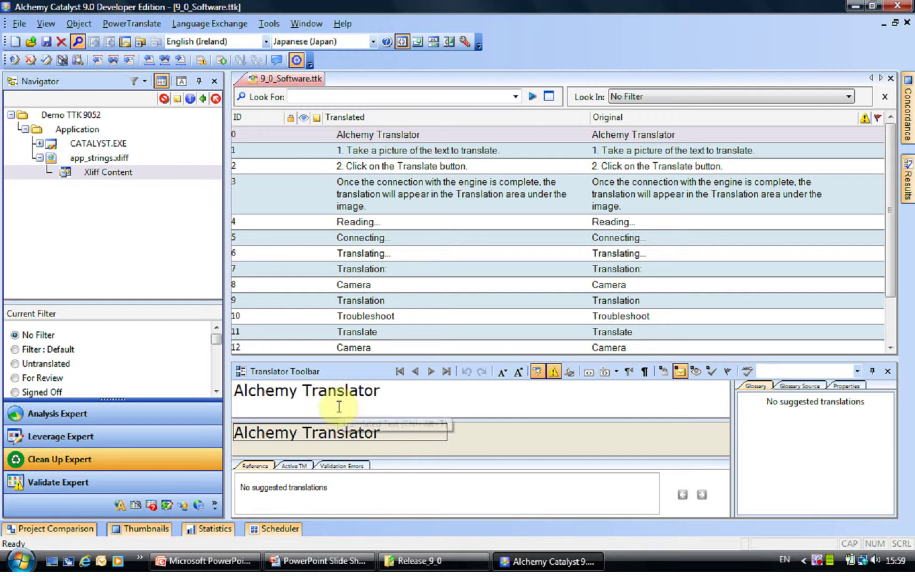
# Step: Select the word 'Translator' in string 0's translation and bring up its context menu
pyautogui.click(346, 391)
pyautogui.doubleClick(345, 391)
pyautogui.rightClick(346, 390)
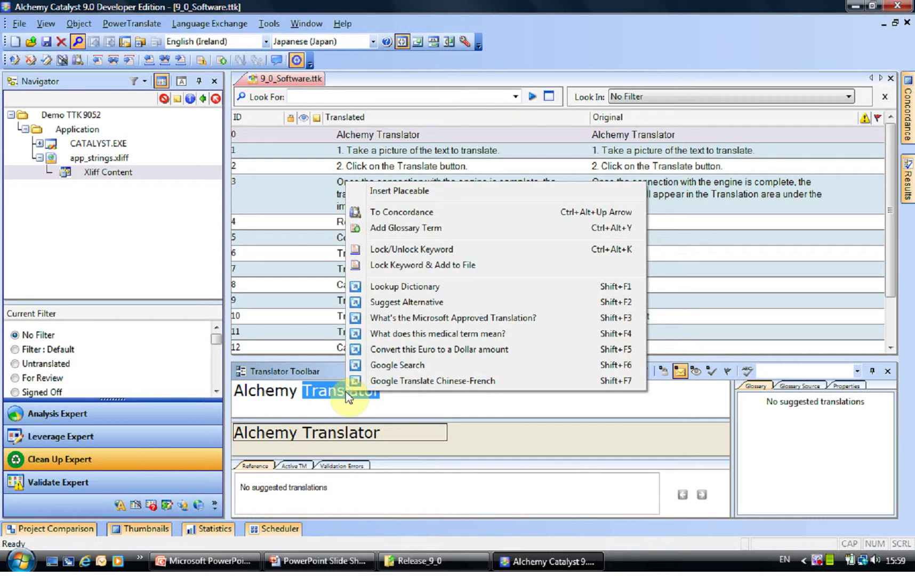